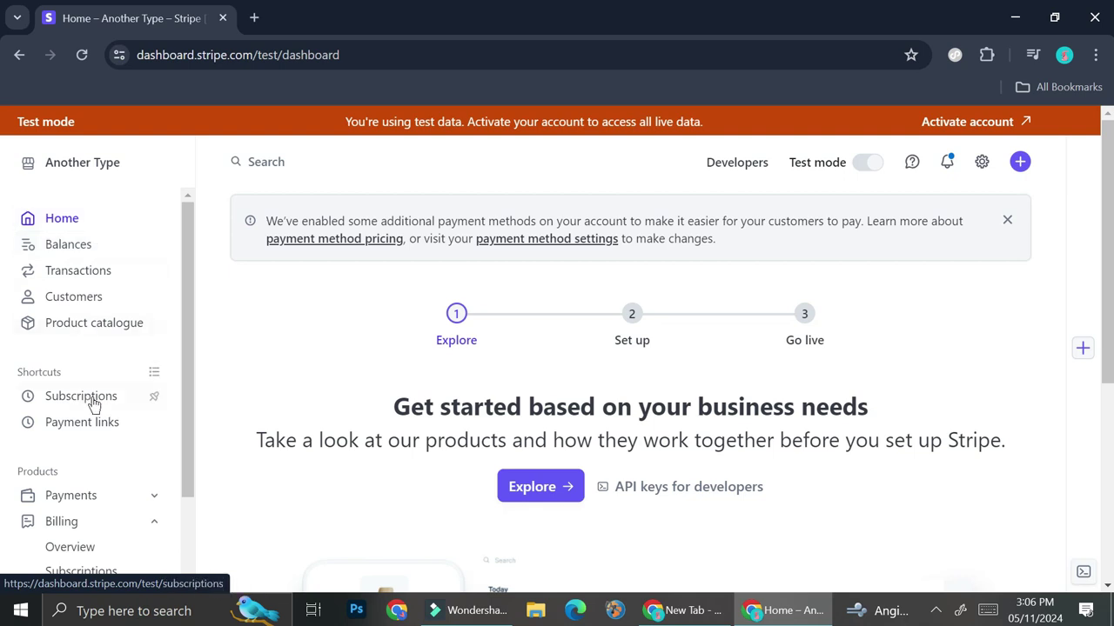
- Open the payment links list under Payments and start creating a new payment link
scroll(120, 360, "down", 1)
scroll(118, 371, "down", 1)
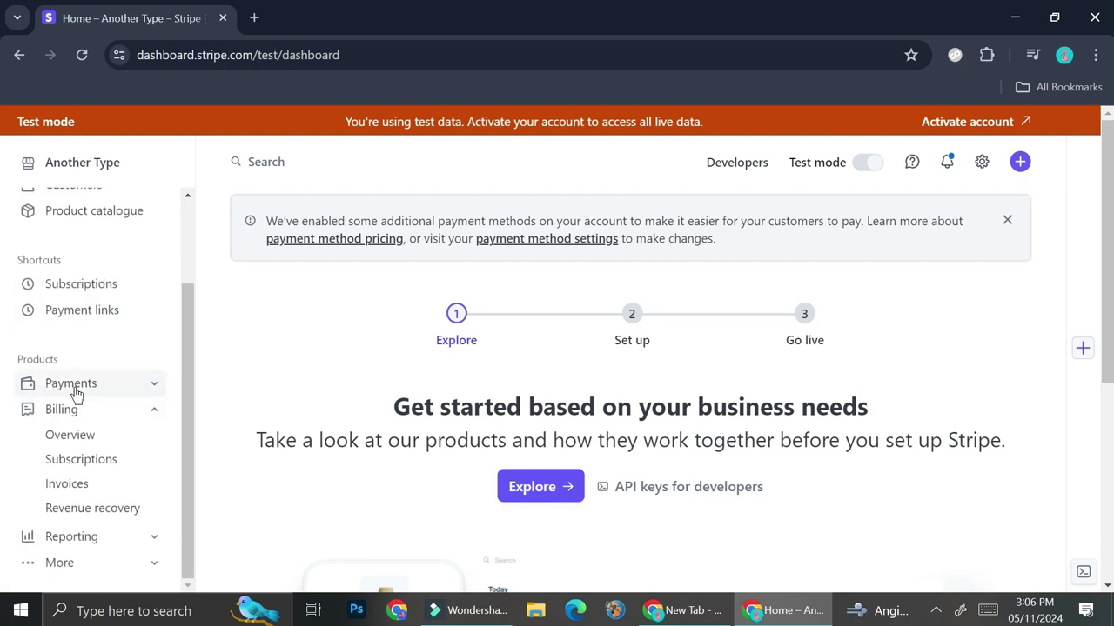
left_click(148, 384)
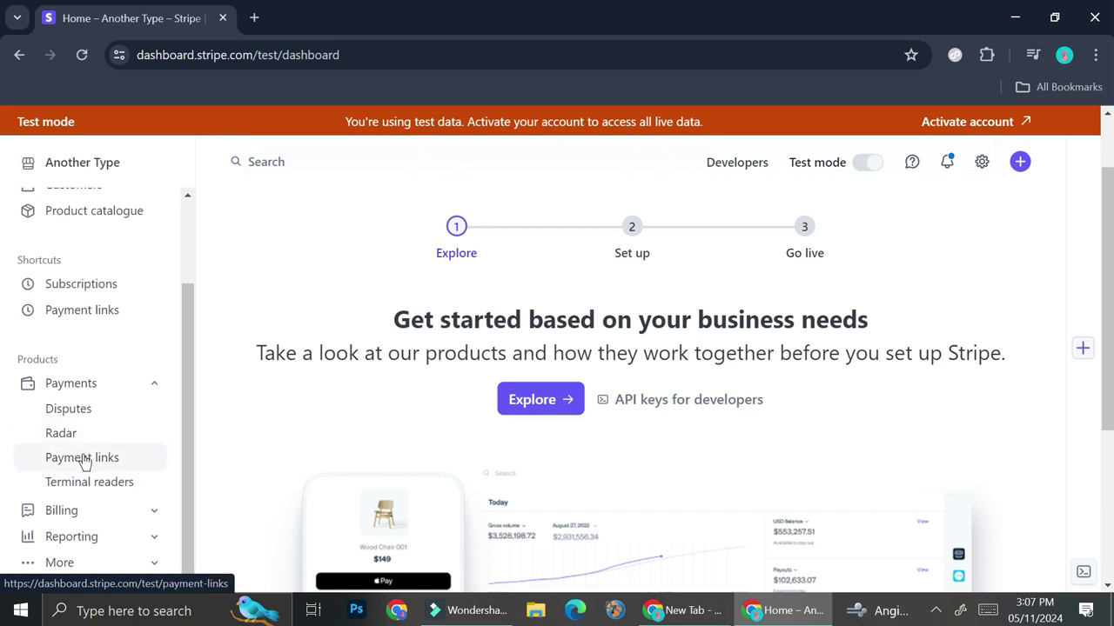
left_click(85, 460)
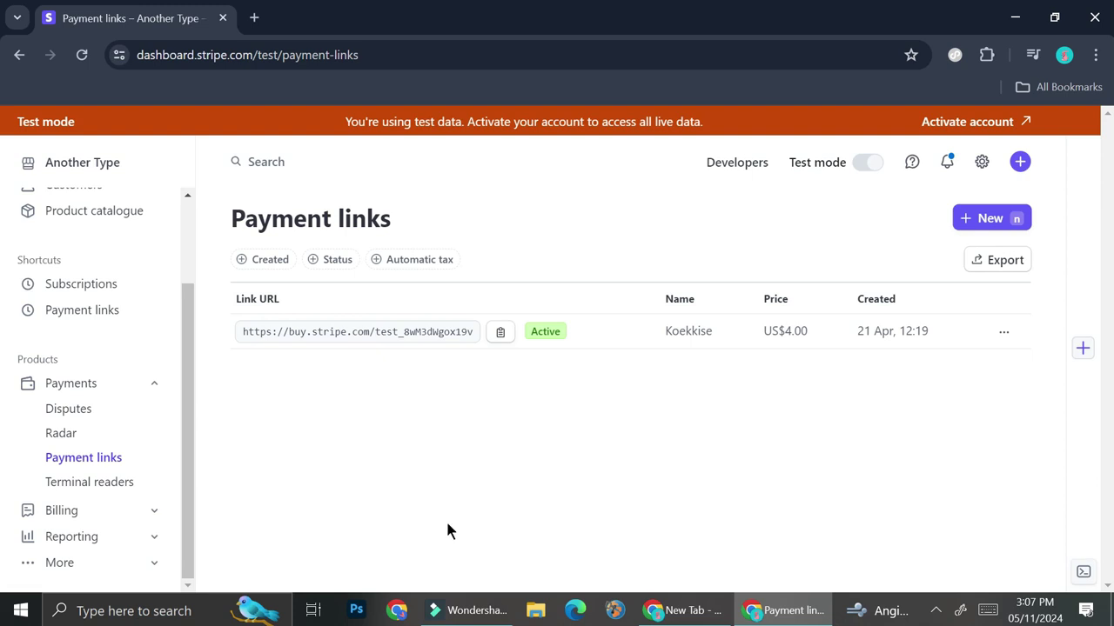
left_click(989, 219)
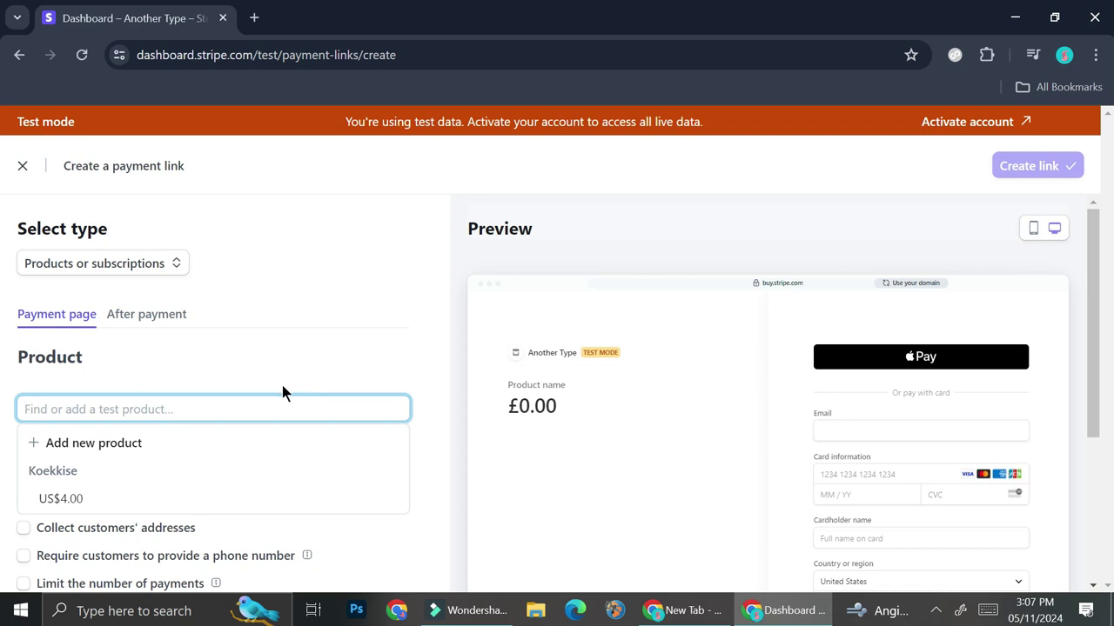
- Choose Products or subscriptions as the payment link type
left_click(154, 270)
left_click(156, 269)
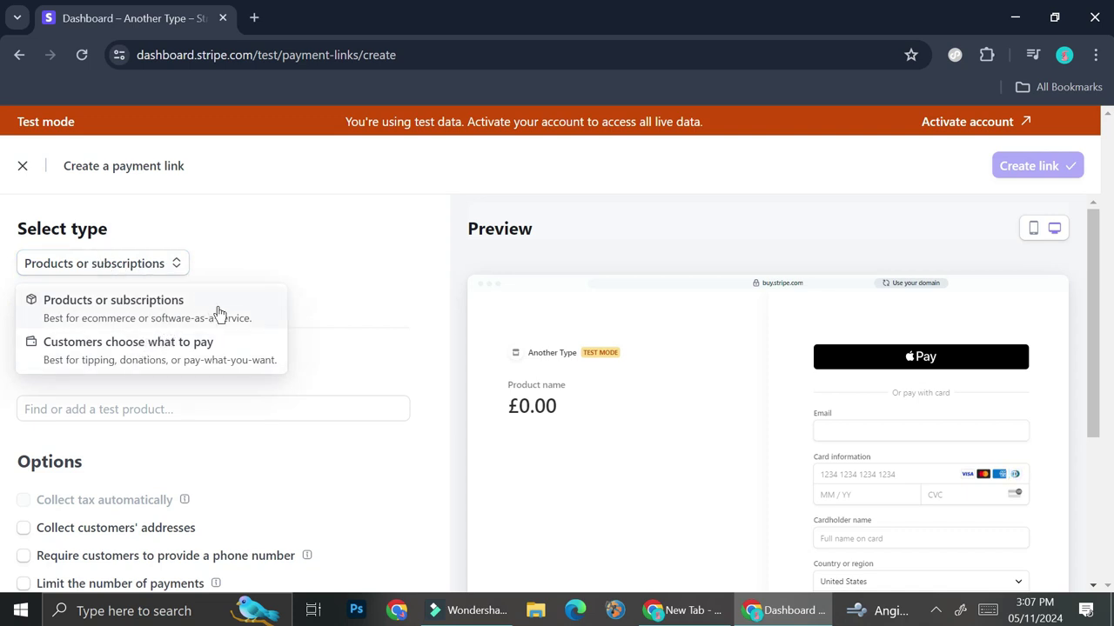
left_click(150, 313)
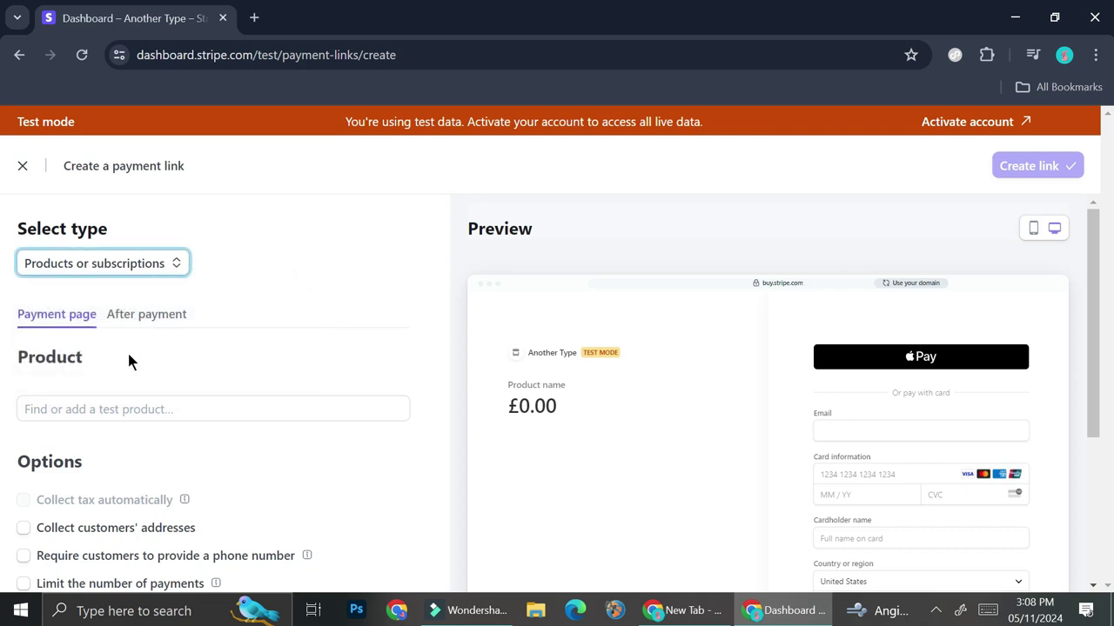
- Start adding a new product to the payment link and name it Test Product
left_click(136, 409)
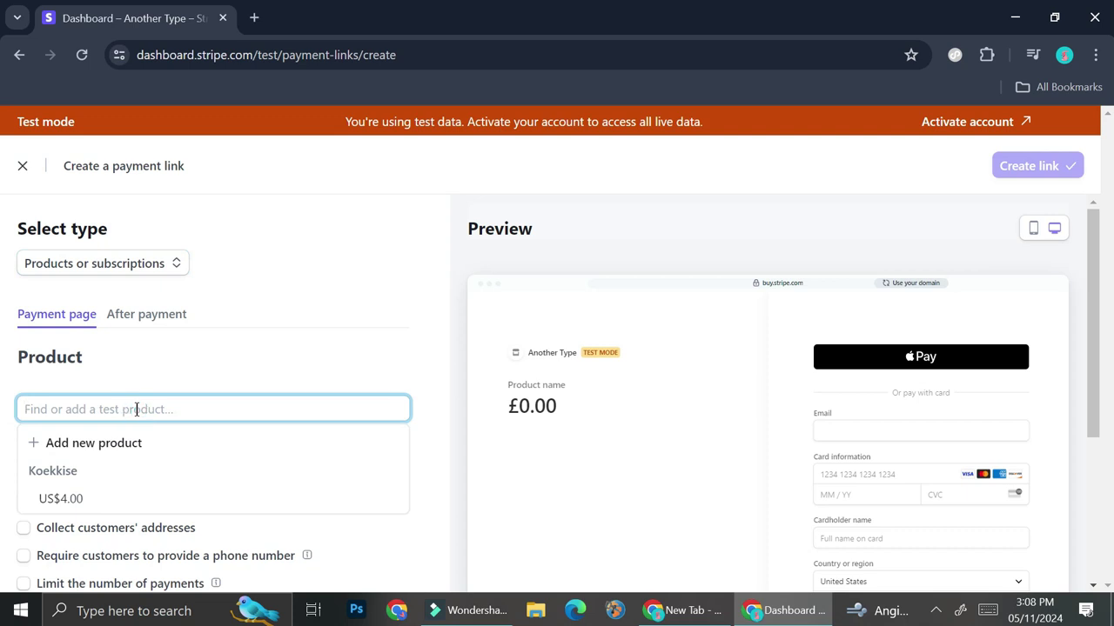
scroll(136, 409, "down", 1)
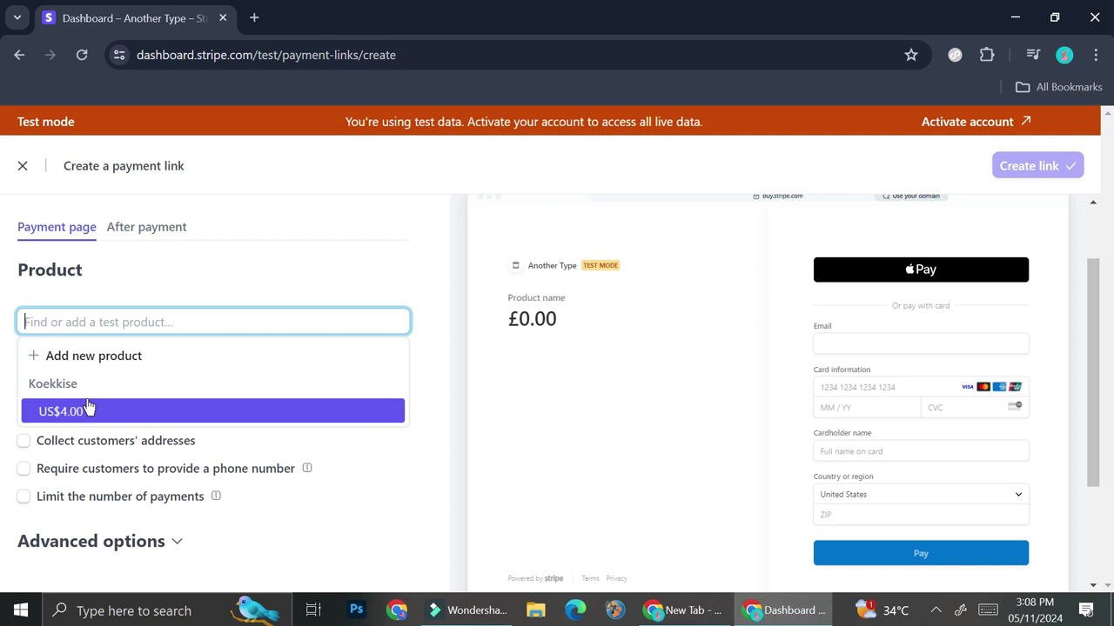
left_click(135, 364)
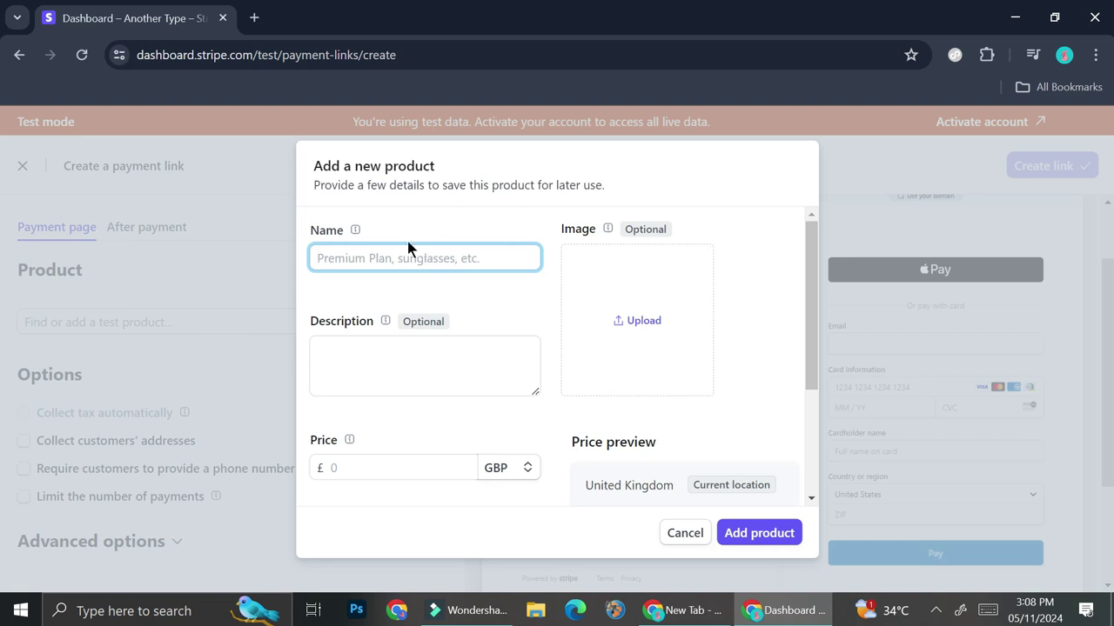
type("Test Product")
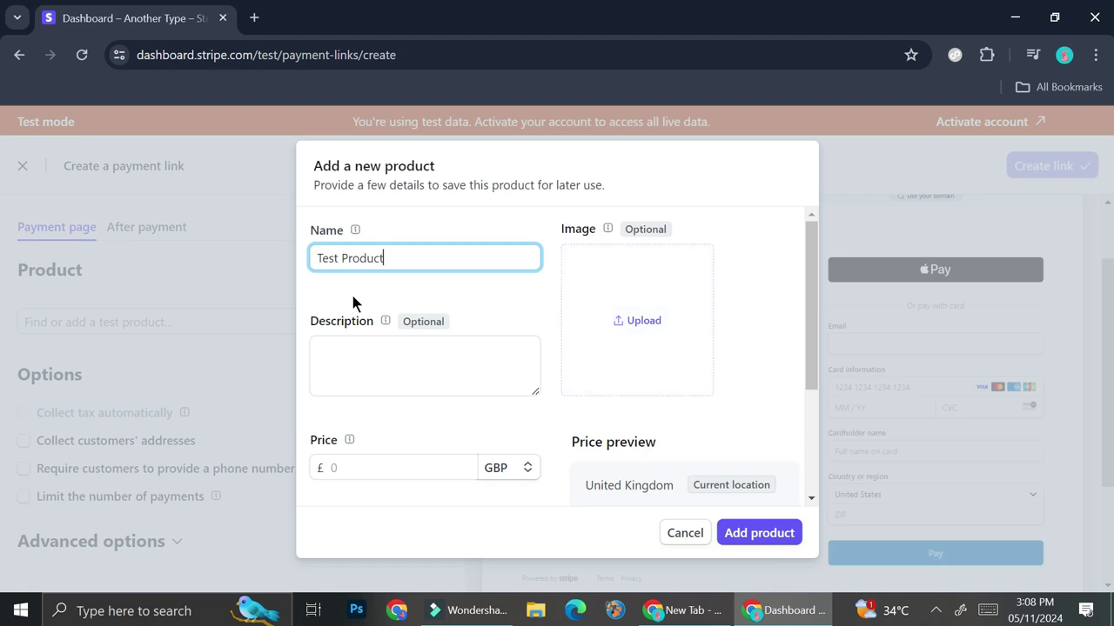
- Set the new product's price currency to USD - US Dollar
scroll(379, 302, "down", 1)
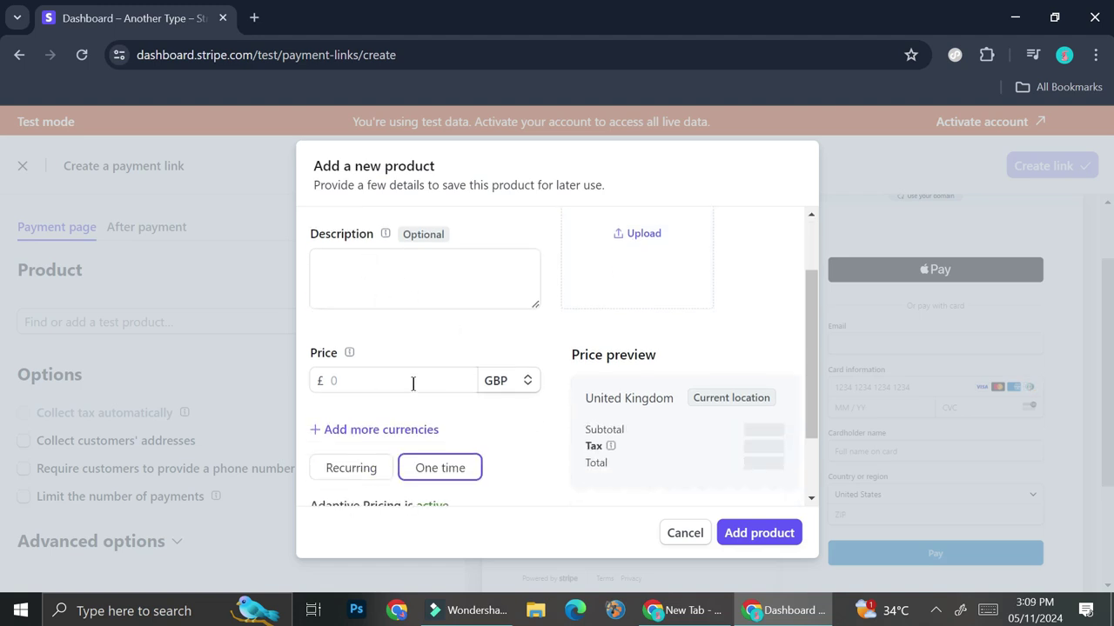
scroll(469, 379, "down", 1)
left_click(421, 295)
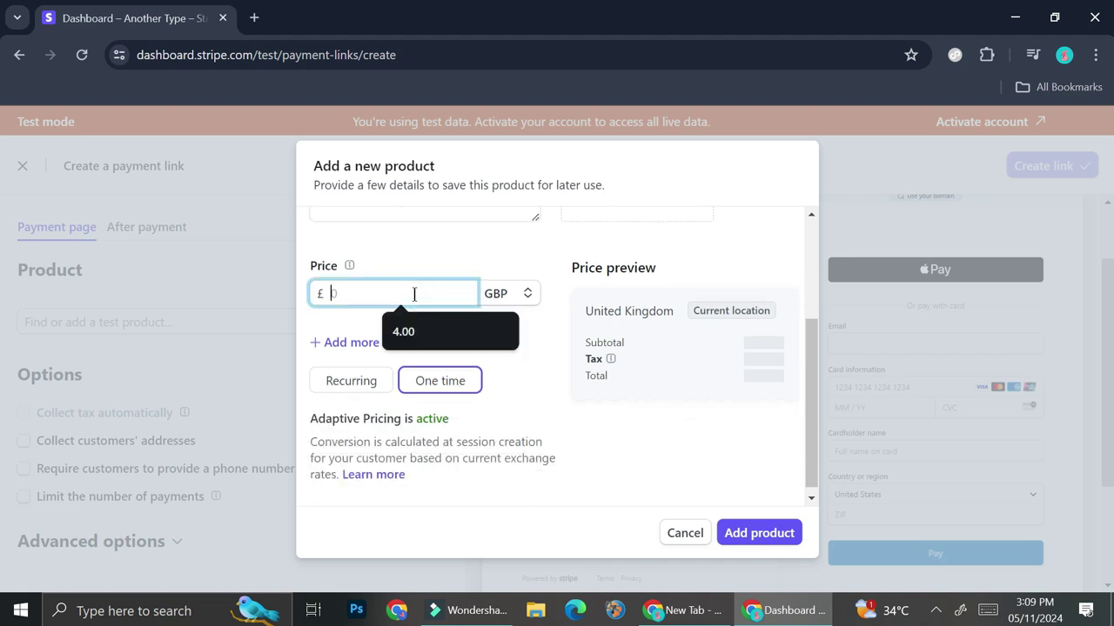
left_click(528, 296)
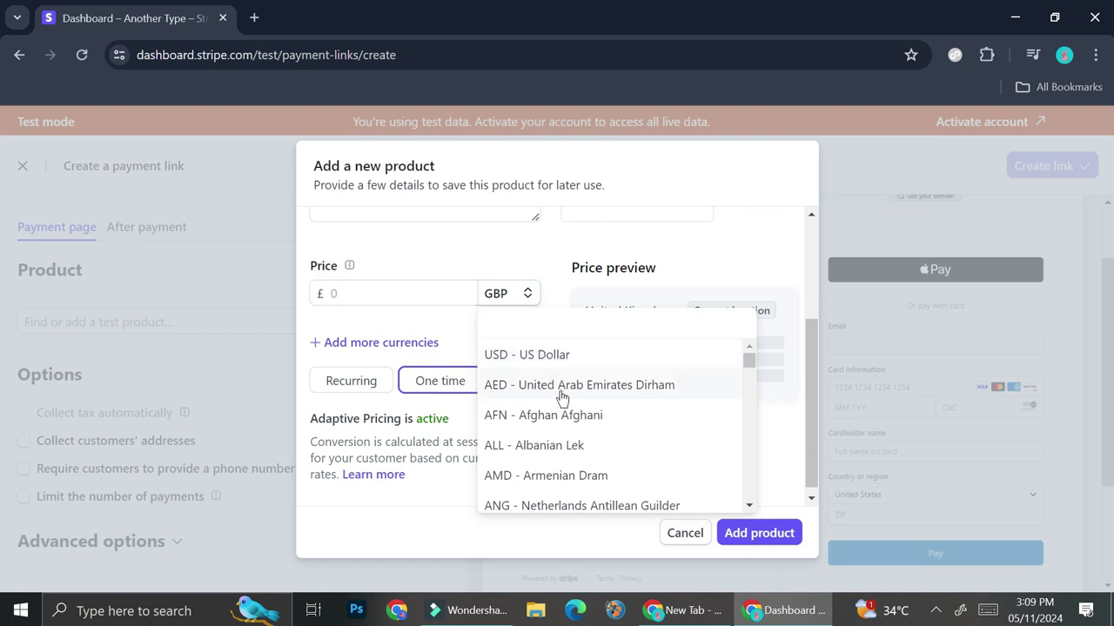
scroll(556, 396, "down", 3)
scroll(556, 403, "down", 2)
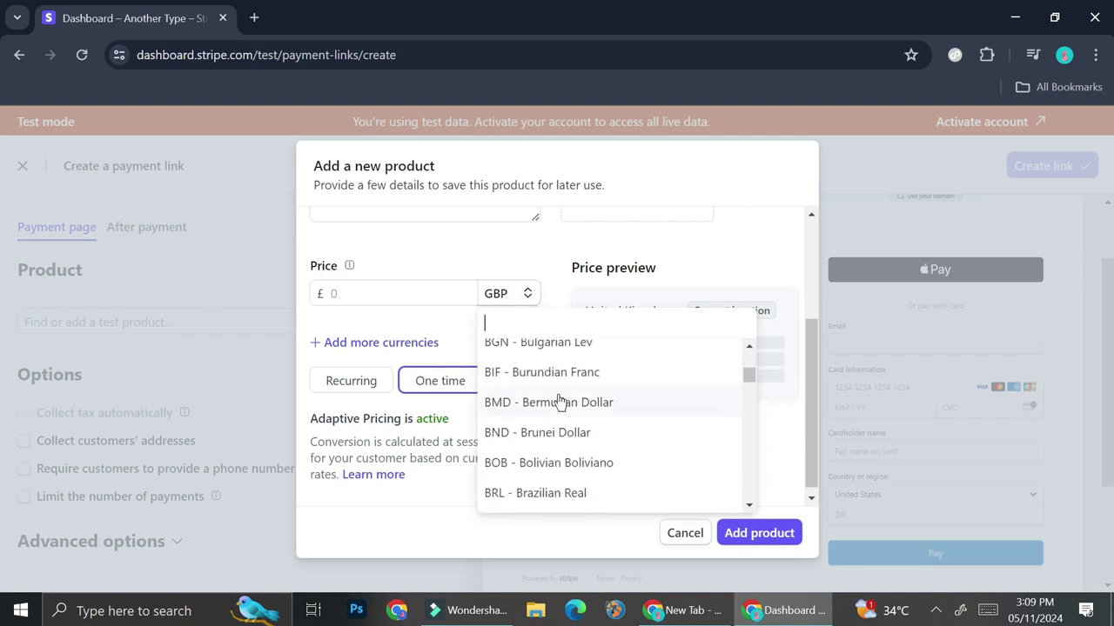
scroll(559, 399, "down", 2)
scroll(560, 400, "up", 7)
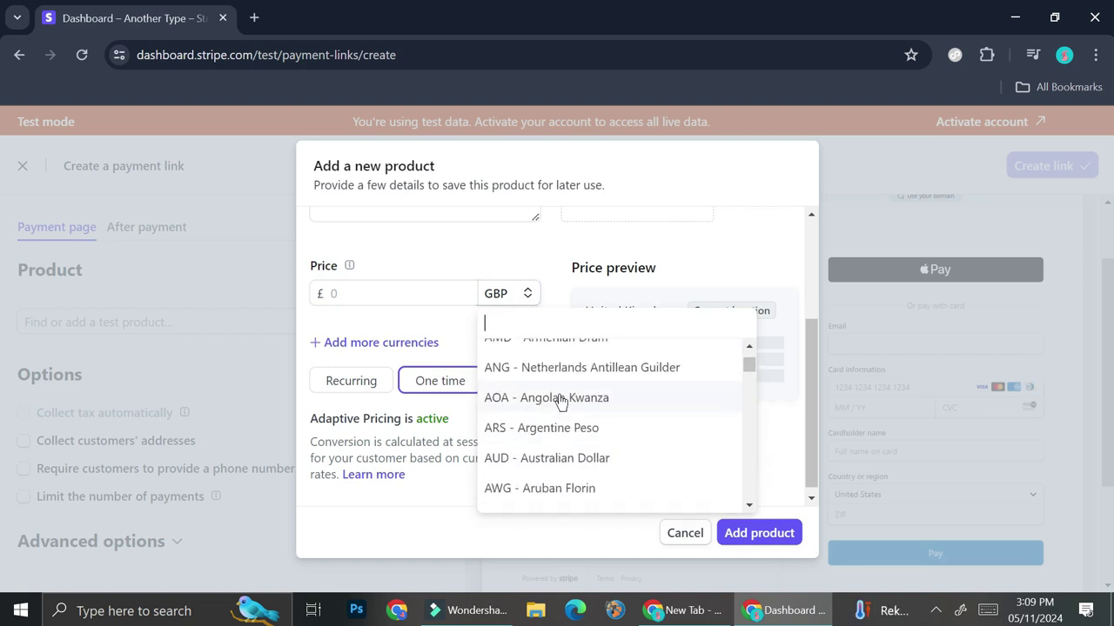
left_click(560, 354)
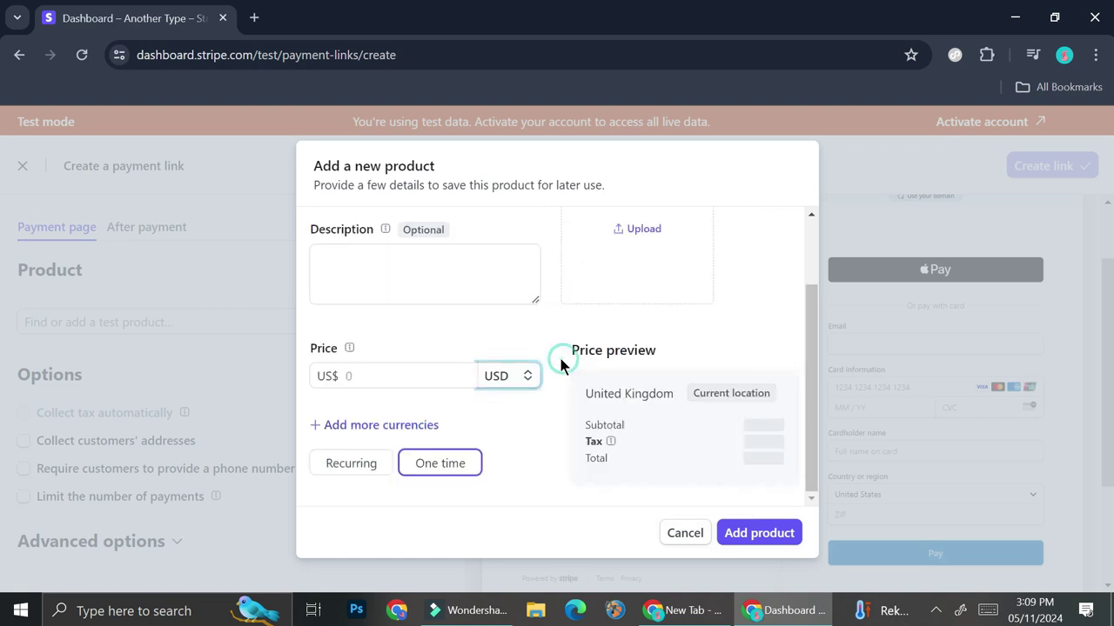
- Set the one-time price to US$5.00 and add the product to the payment link
left_click(401, 375)
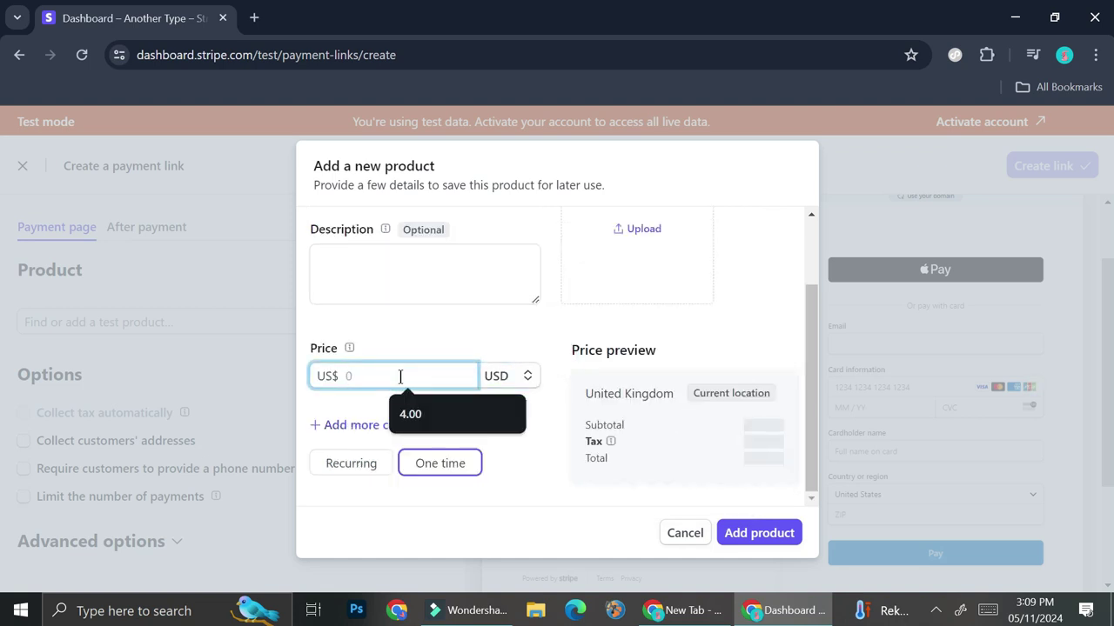
type("5")
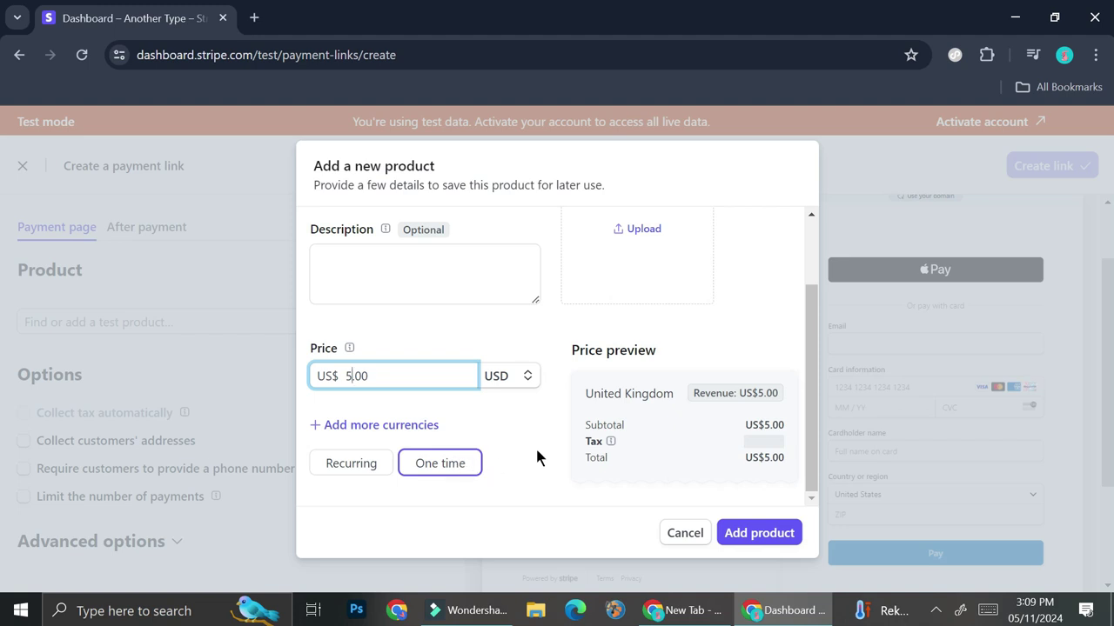
left_click(749, 533)
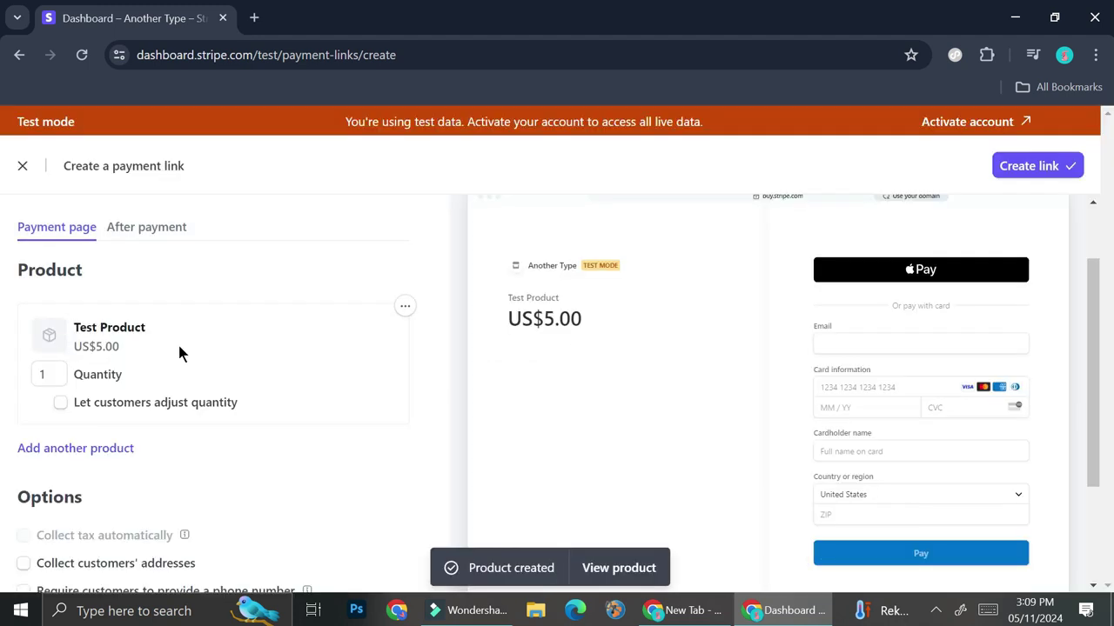
- Set the quantity of Test Product to 3
left_click(54, 374)
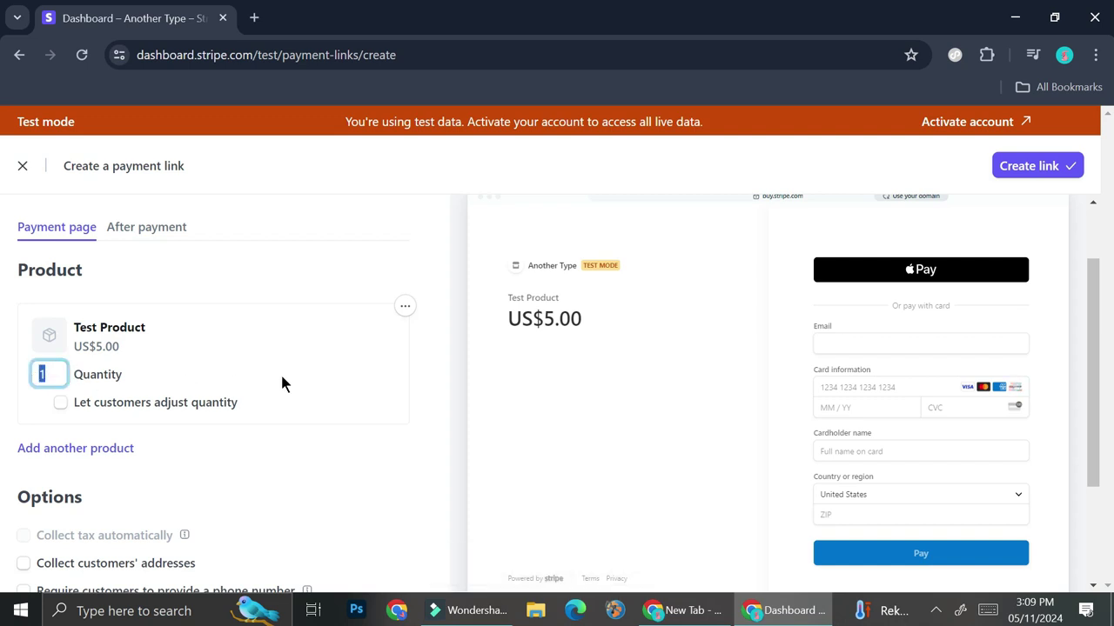
key("BackSpace")
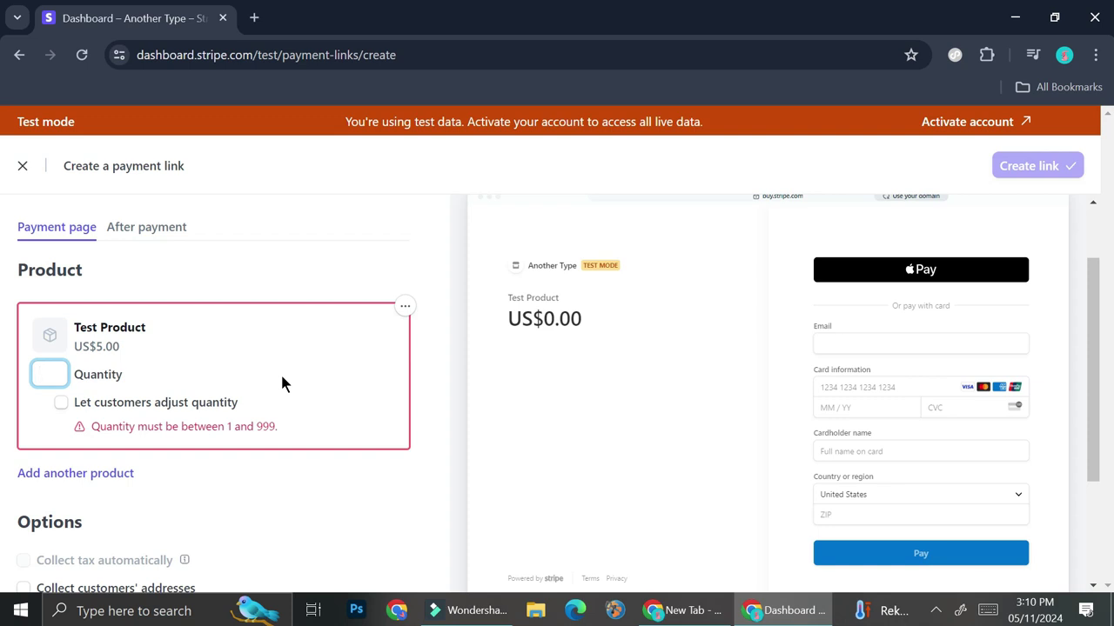
type("3")
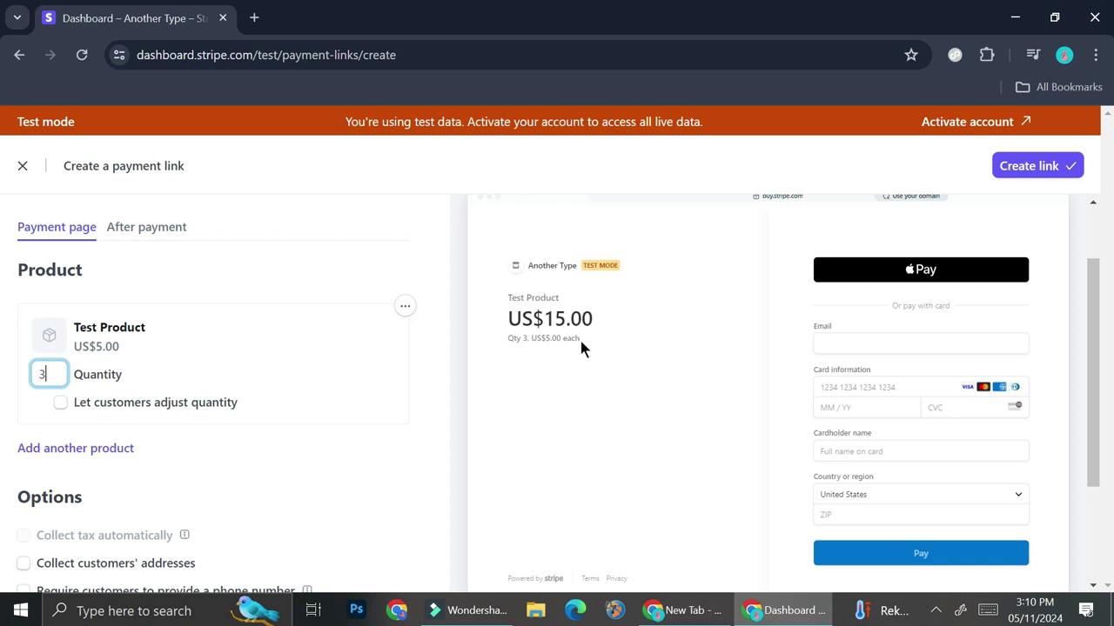
- Set Test Product's quantity to 1 and let customers adjust it up to a maximum of 5
left_click(83, 377)
left_click(63, 403)
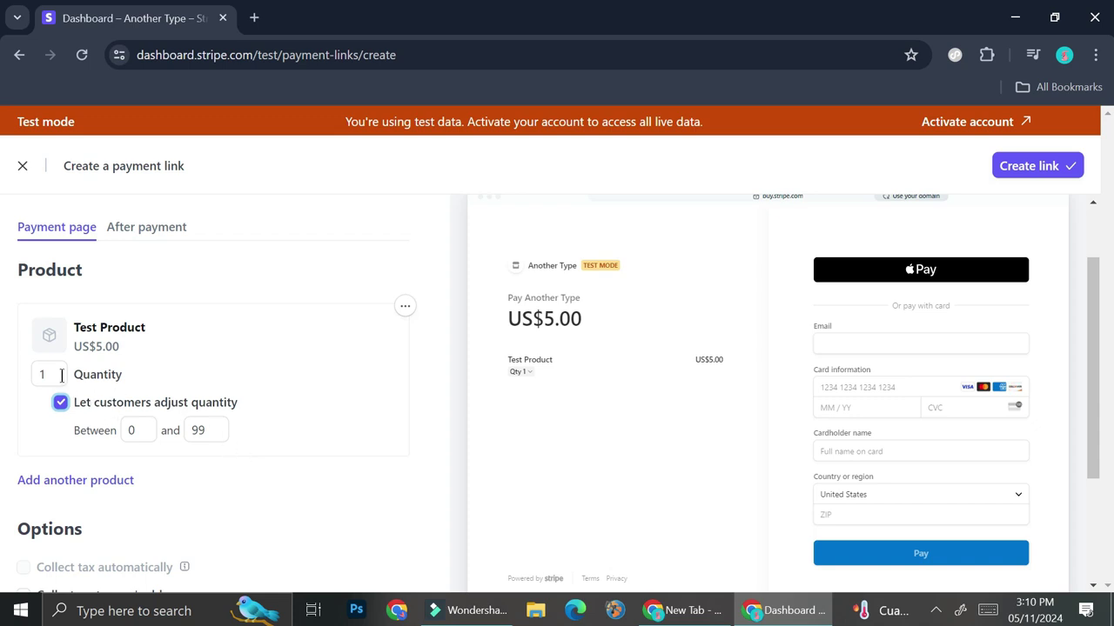
left_click_drag(185, 435, 184, 435)
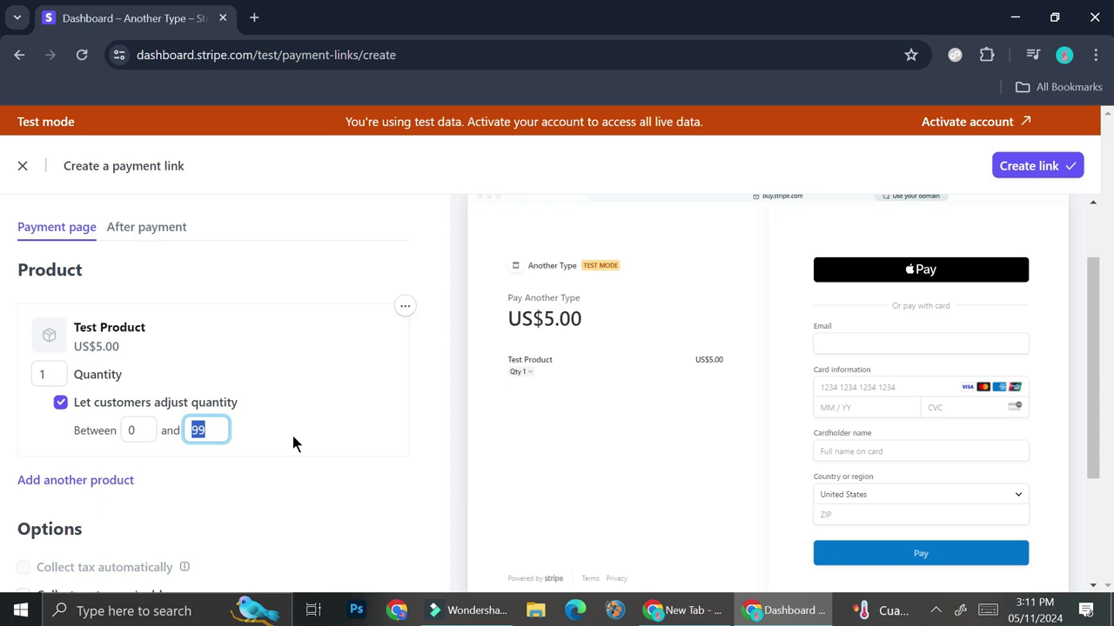
type("5")
left_click(249, 514)
- Add the existing Koekkise product at US$4.00 as a second product and let customers adjust its quantity
scroll(207, 416, "down", 3)
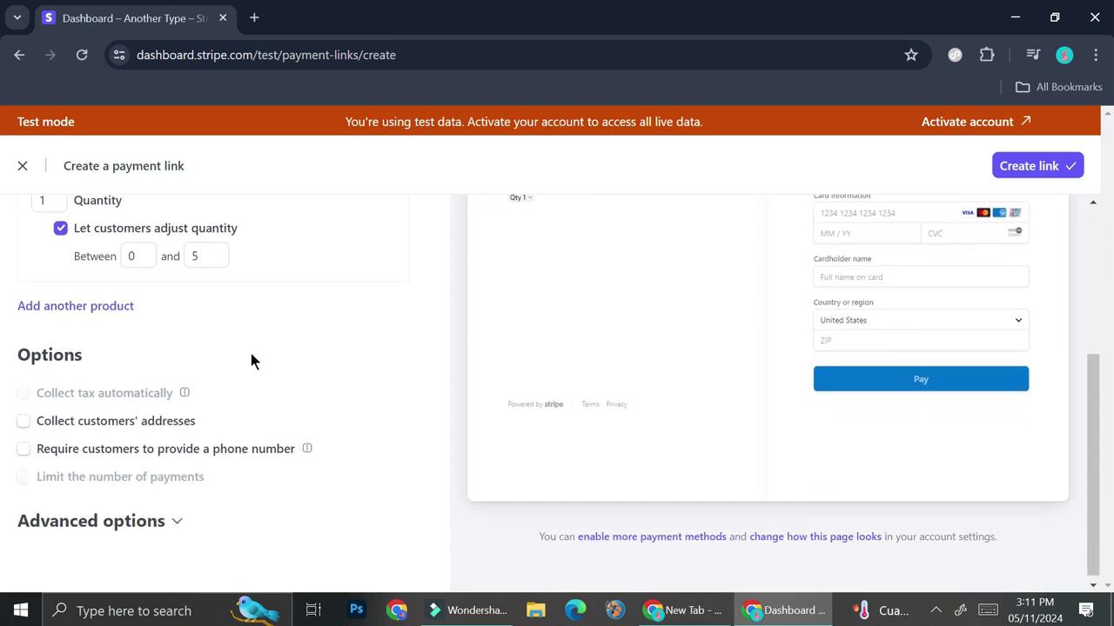
left_click(119, 306)
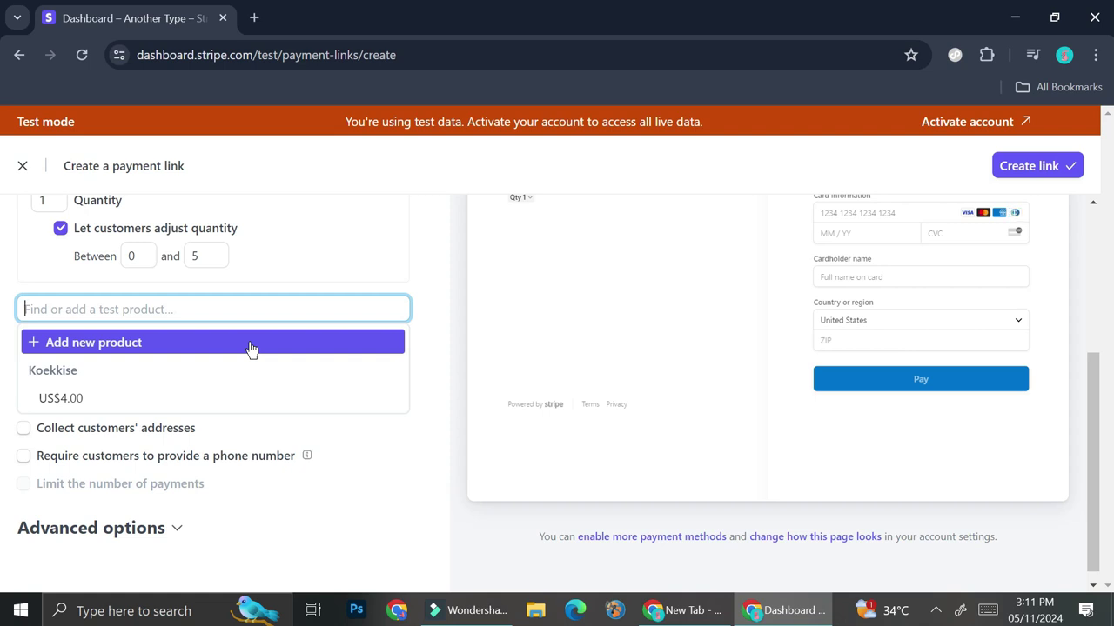
left_click(127, 400)
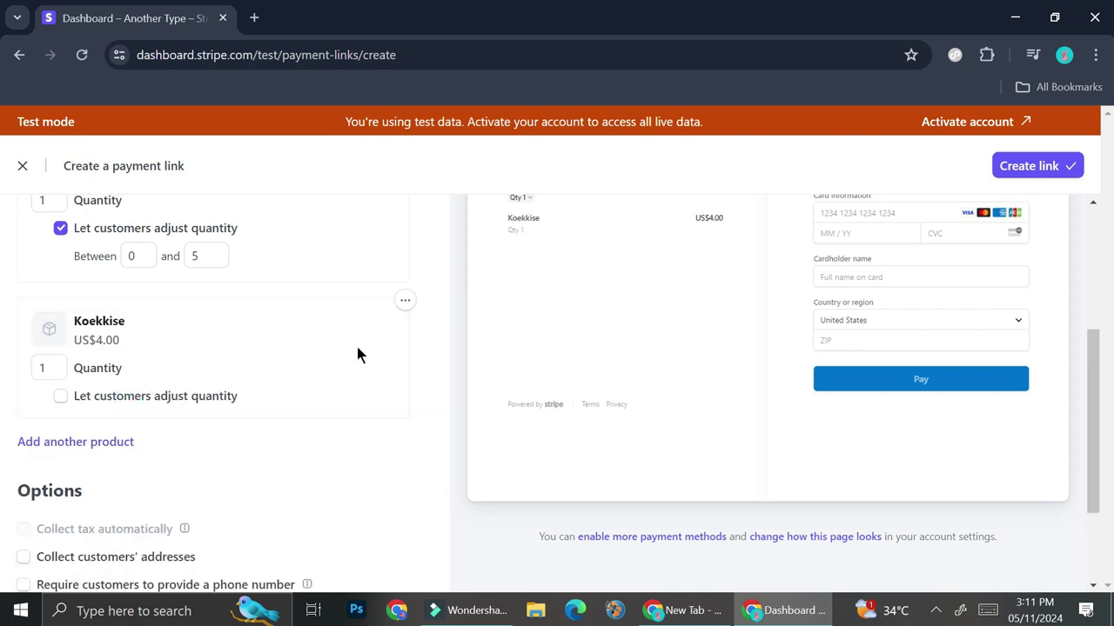
left_click(60, 396)
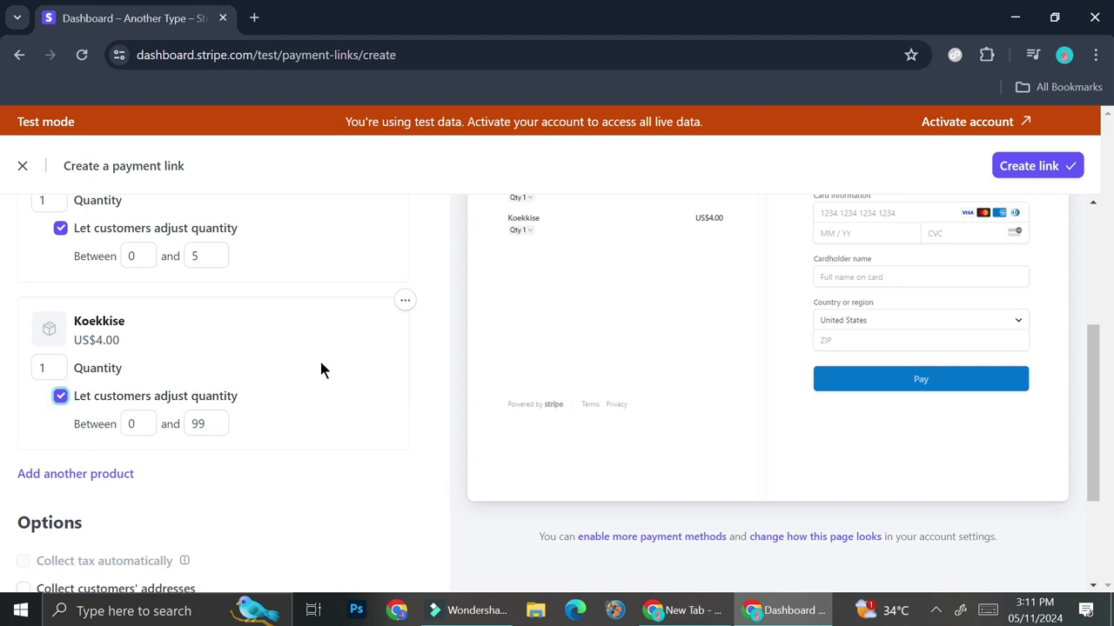
- Remove the Koekkise product from the payment link
scroll(327, 357, "down", 2)
scroll(336, 354, "up", 3)
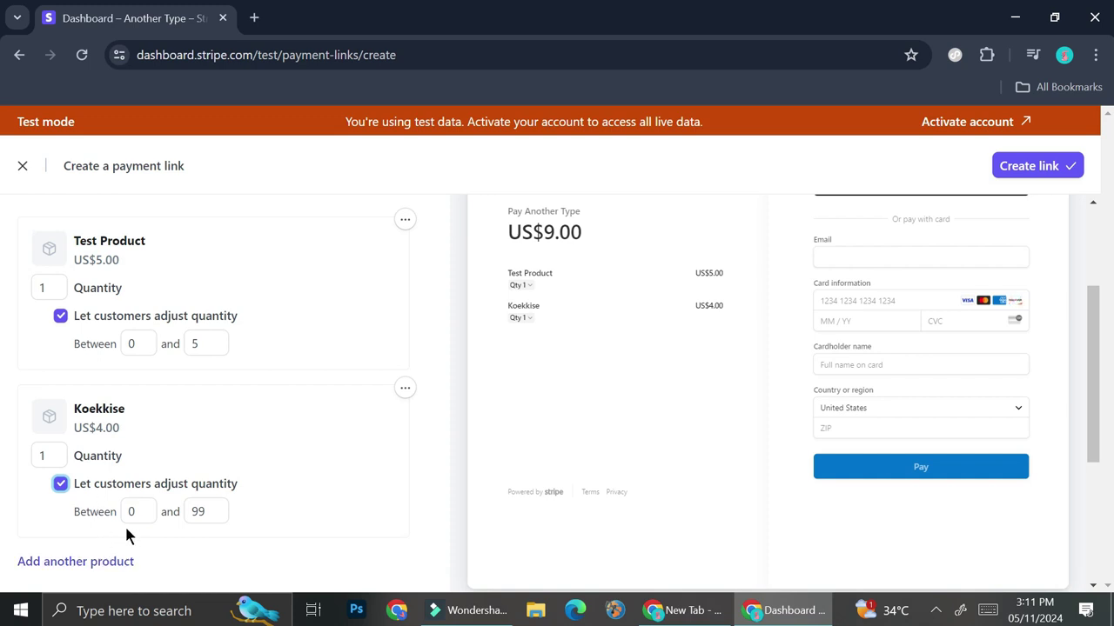
scroll(339, 385, "down", 2)
scroll(387, 335, "up", 2)
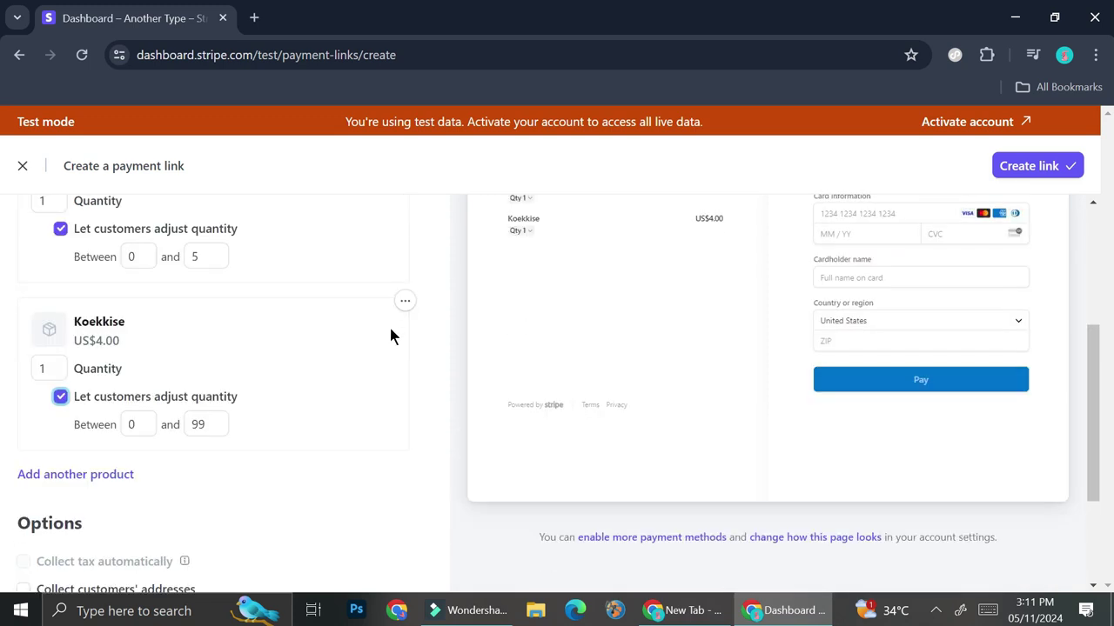
scroll(368, 319, "up", 2)
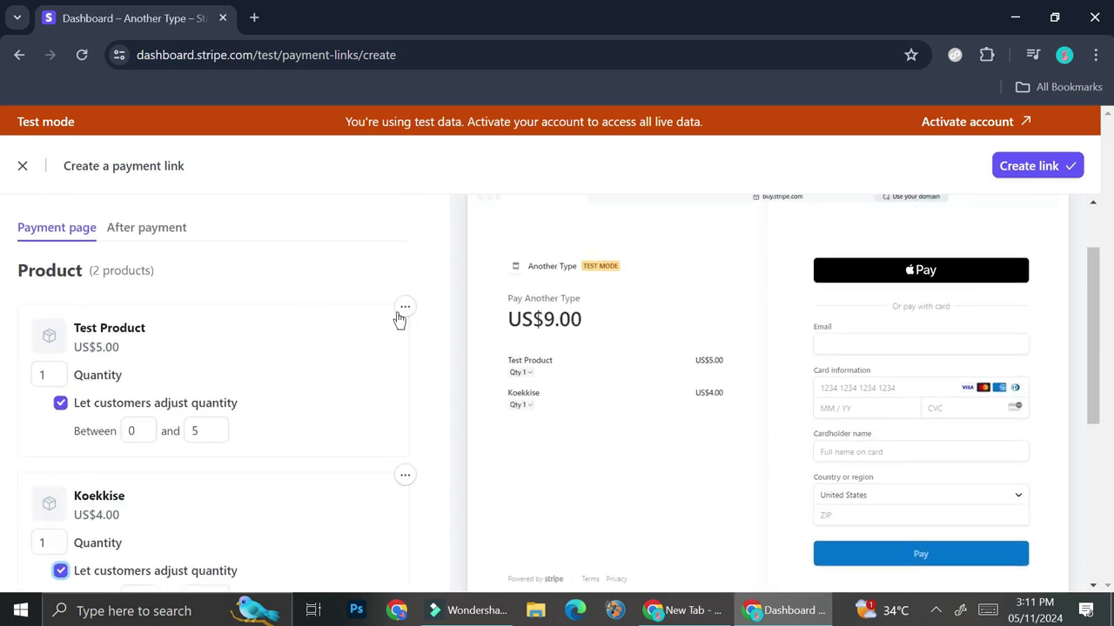
left_click(402, 477)
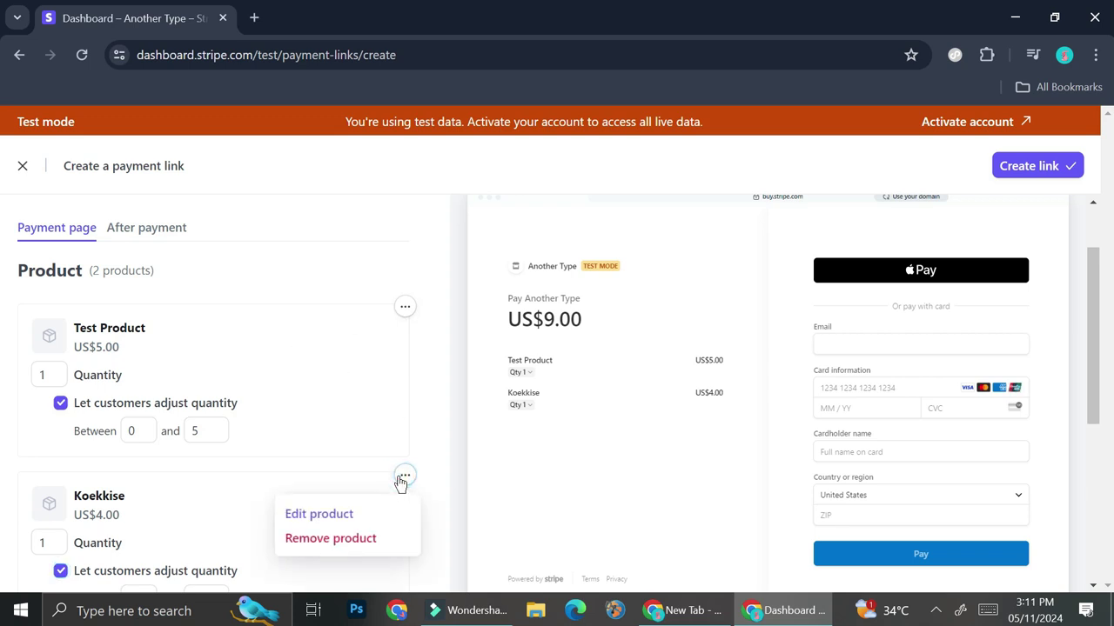
left_click(338, 539)
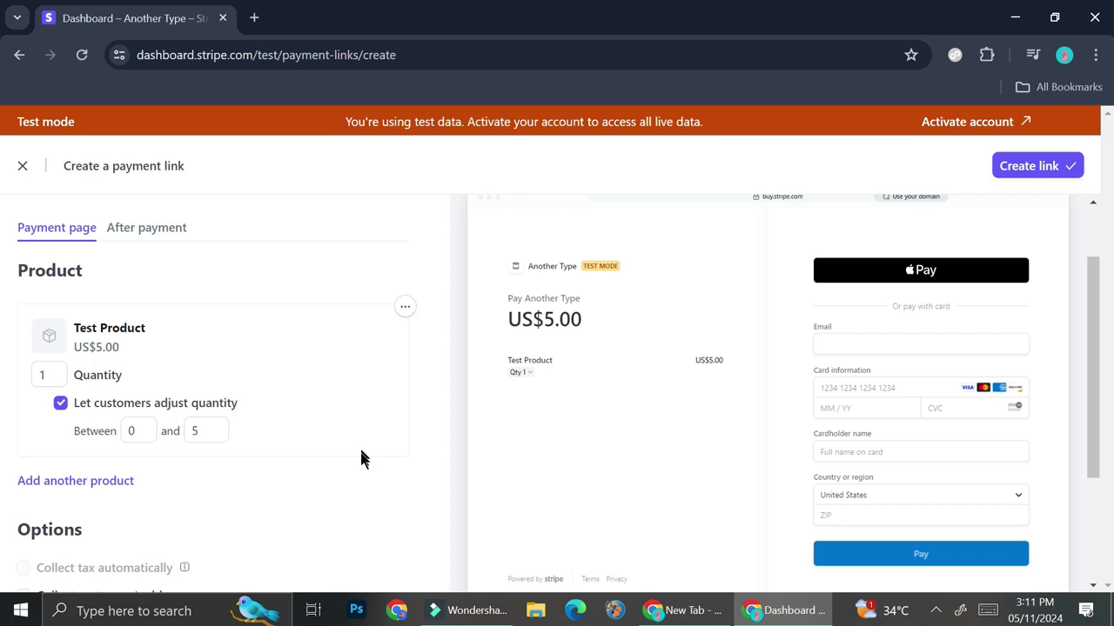
- Turn on collection of customers' addresses in the payment link options
scroll(361, 452, "down", 2)
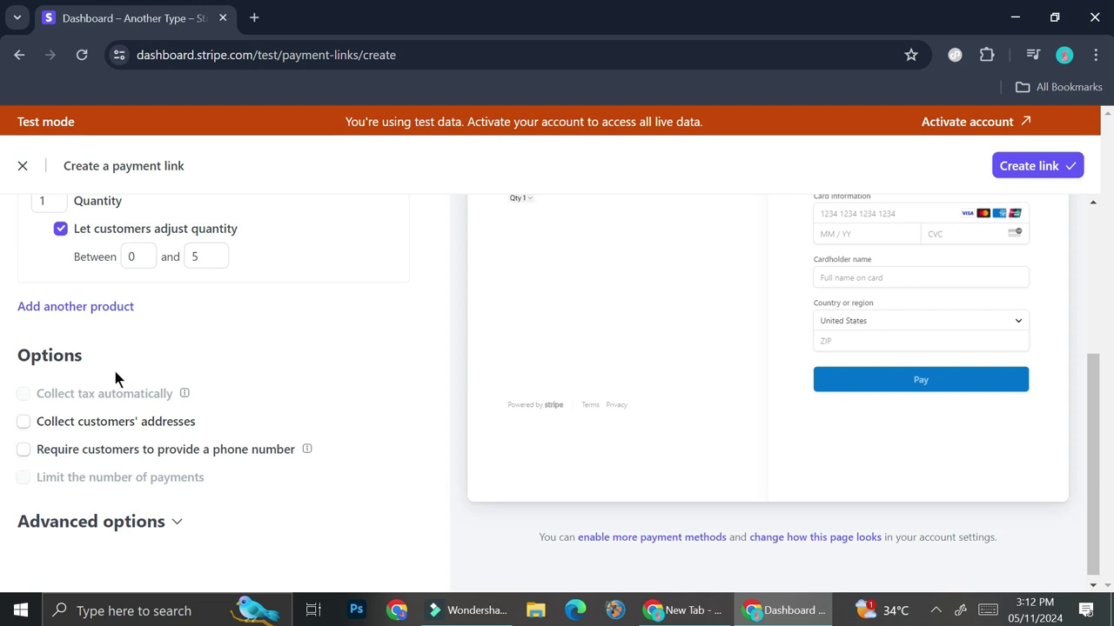
left_click(33, 422)
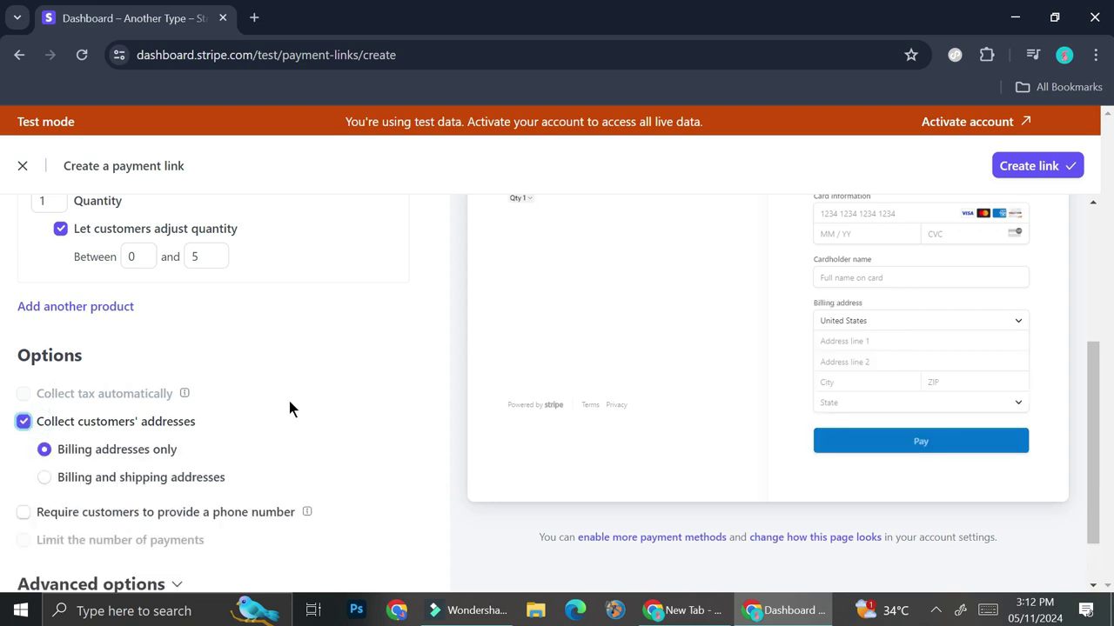
- Collect both billing and shipping addresses, and require customers to provide a phone number
scroll(290, 409, "down", 2)
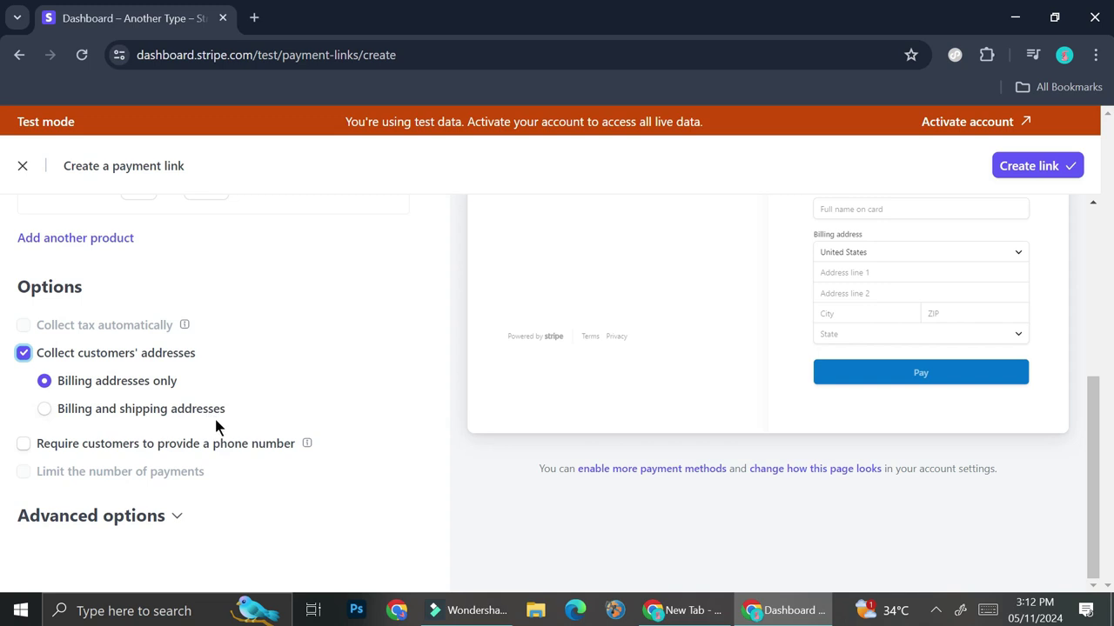
left_click(52, 407)
scroll(317, 394, "down", 2)
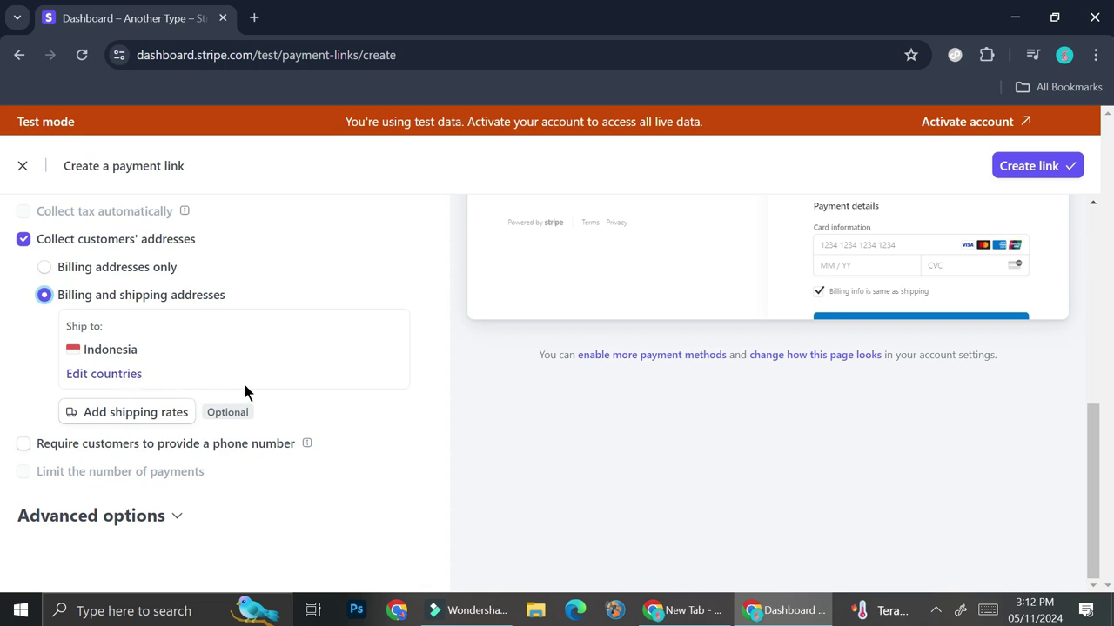
left_click(23, 444)
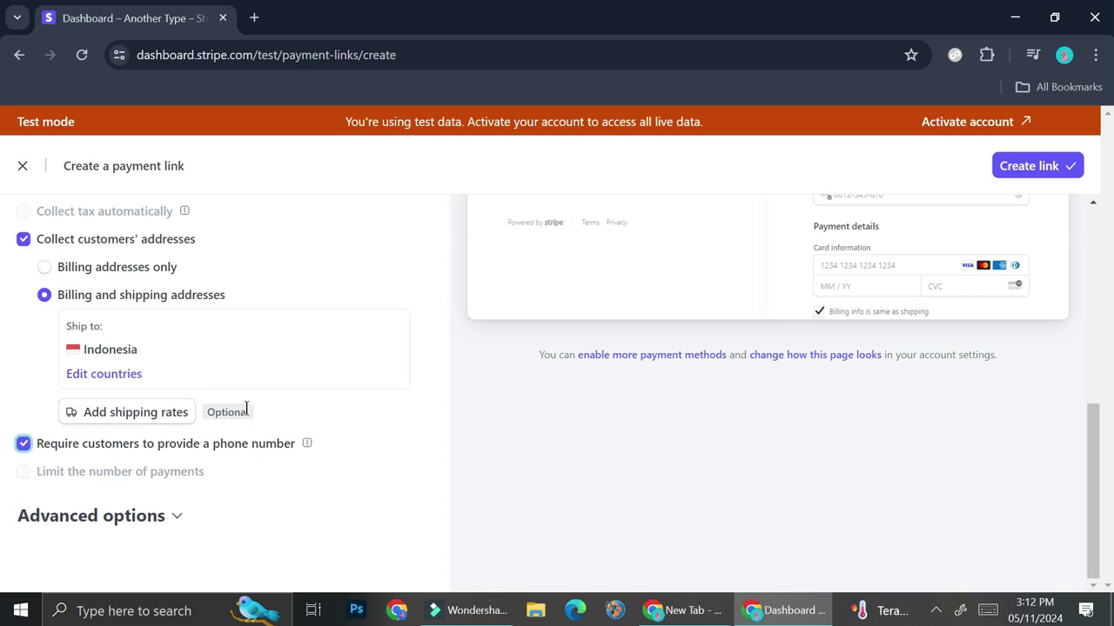
- Enable saving payment details for future use in the advanced options, and create the payment link
scroll(679, 296, "up", 1)
scroll(241, 435, "down", 1)
left_click(177, 520)
scroll(238, 430, "down", 2)
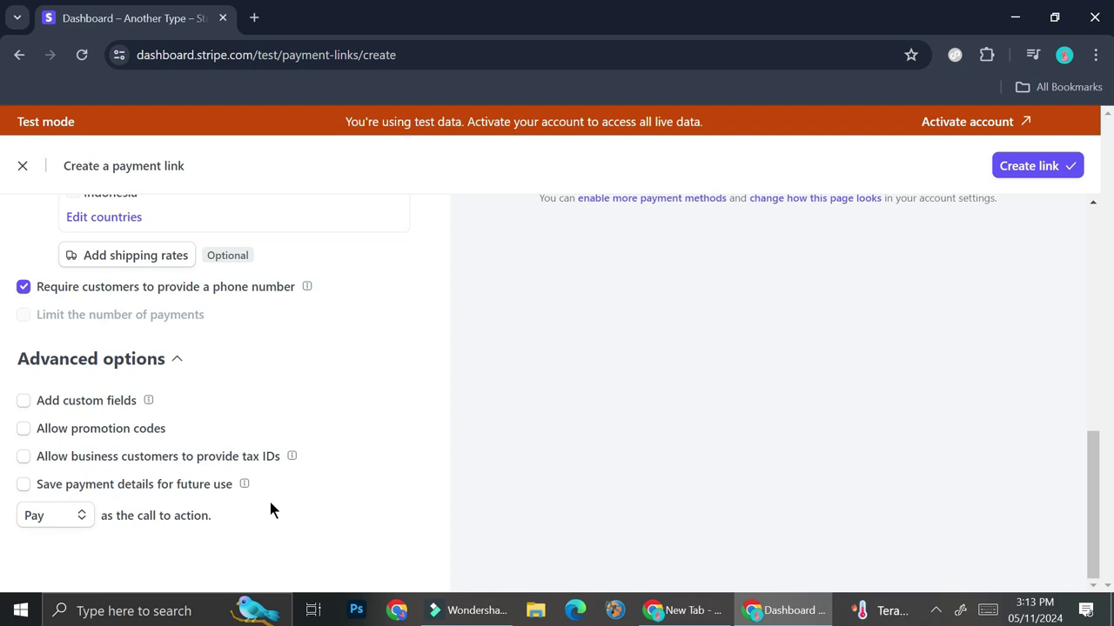
left_click(26, 486)
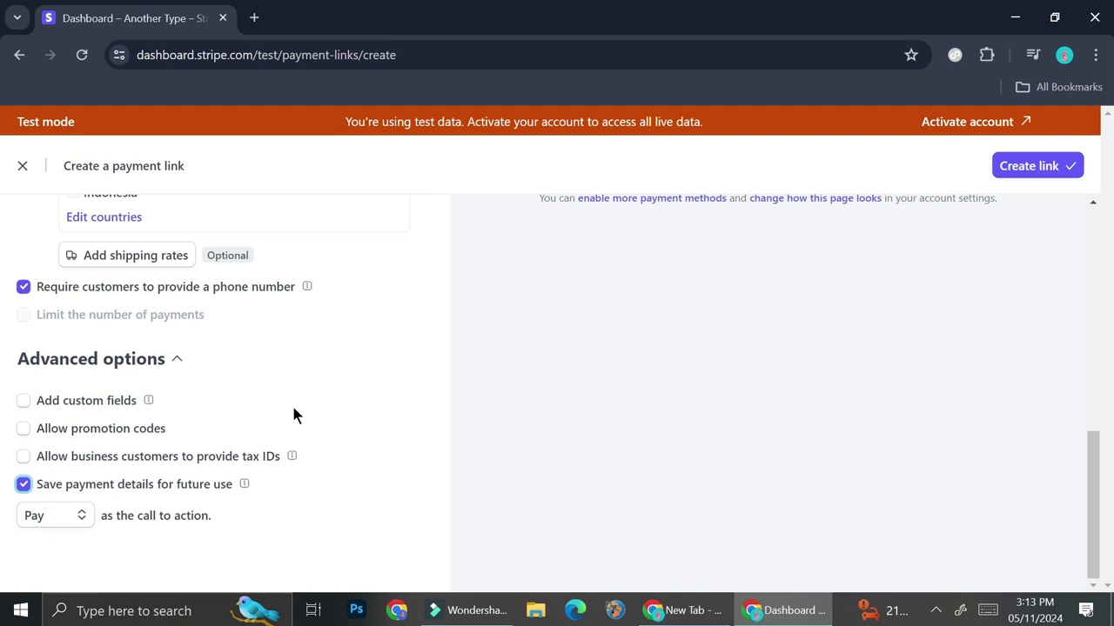
left_click(1030, 174)
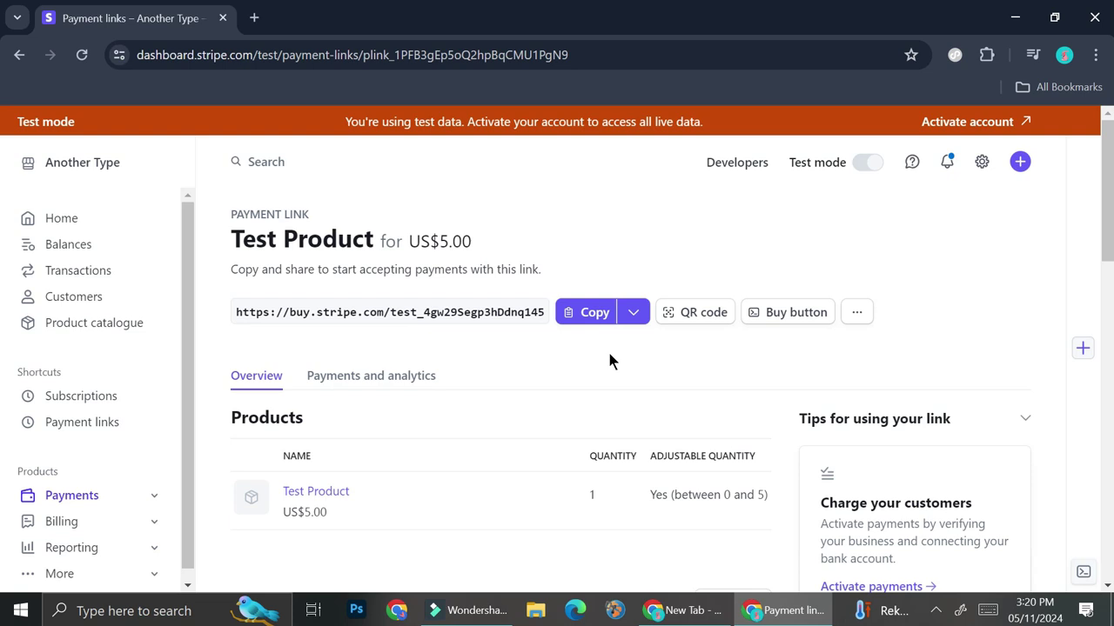
- Review the new payment link's products, shipping and details, and open the management of its payment methods
scroll(609, 357, "down", 1)
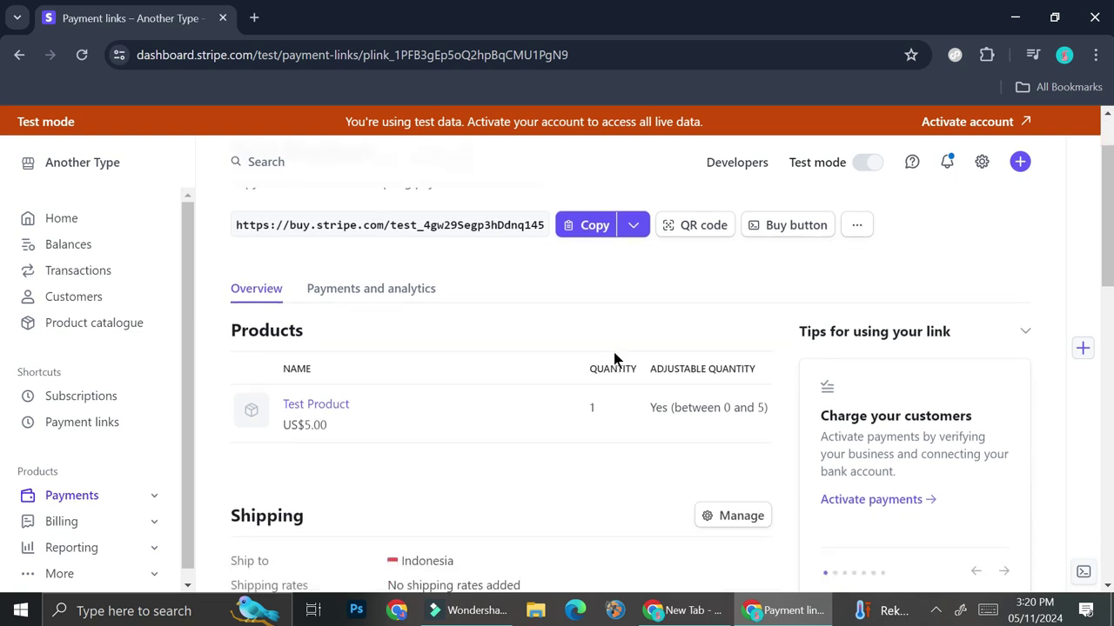
scroll(614, 358, "down", 1)
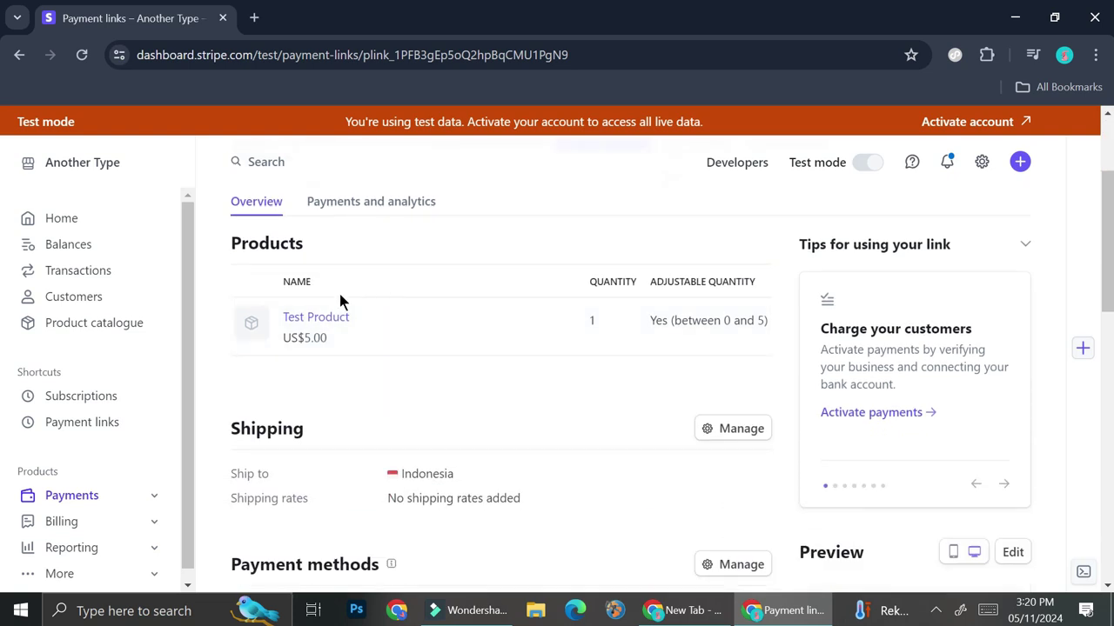
scroll(541, 374, "down", 2)
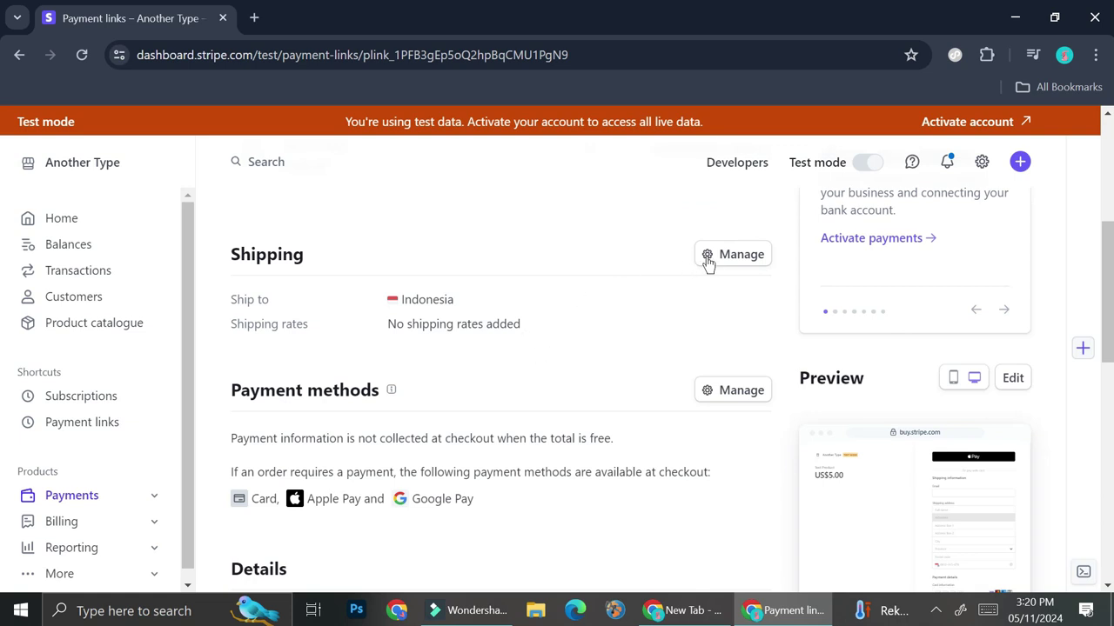
scroll(609, 278, "down", 3)
scroll(670, 243, "up", 1)
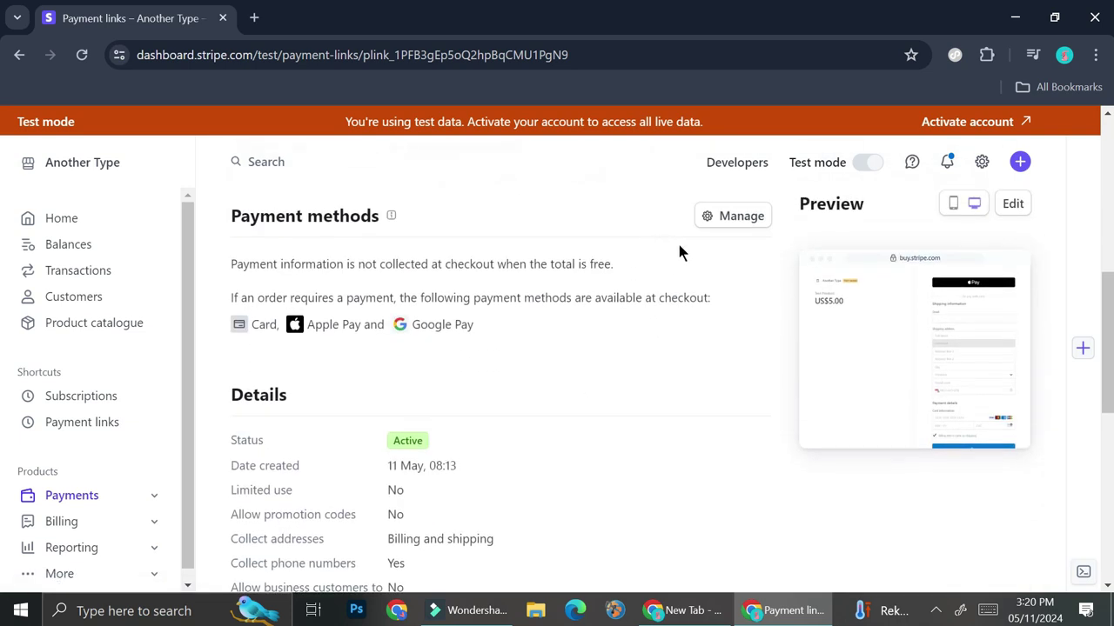
left_click(719, 220)
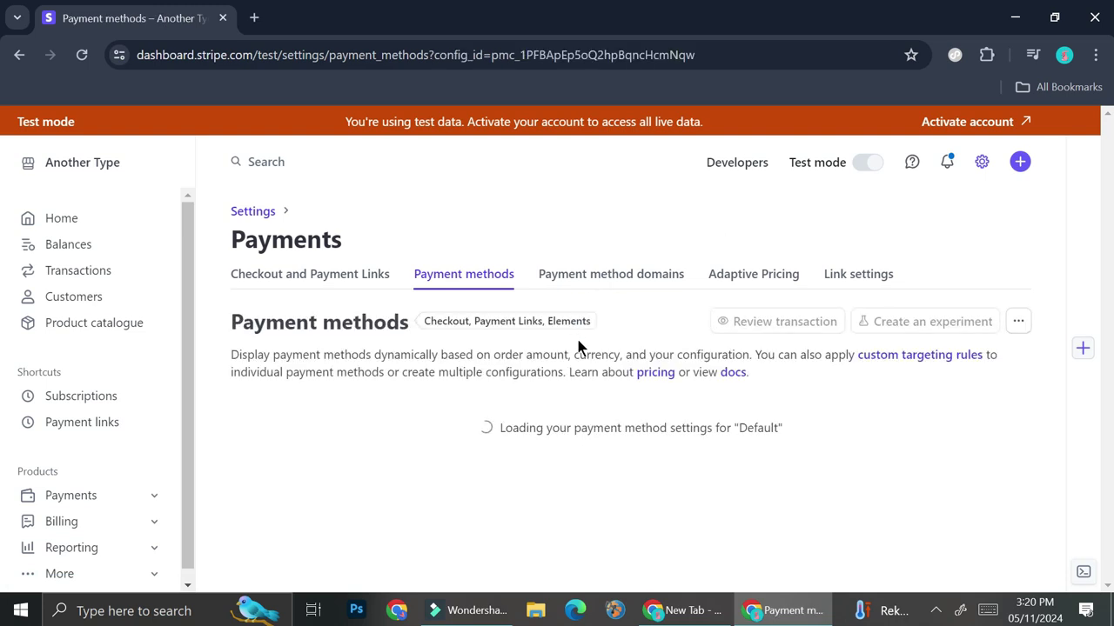
- Examine the available card, wallet and bank redirect payment methods and which of them are active
scroll(631, 372, "down", 1)
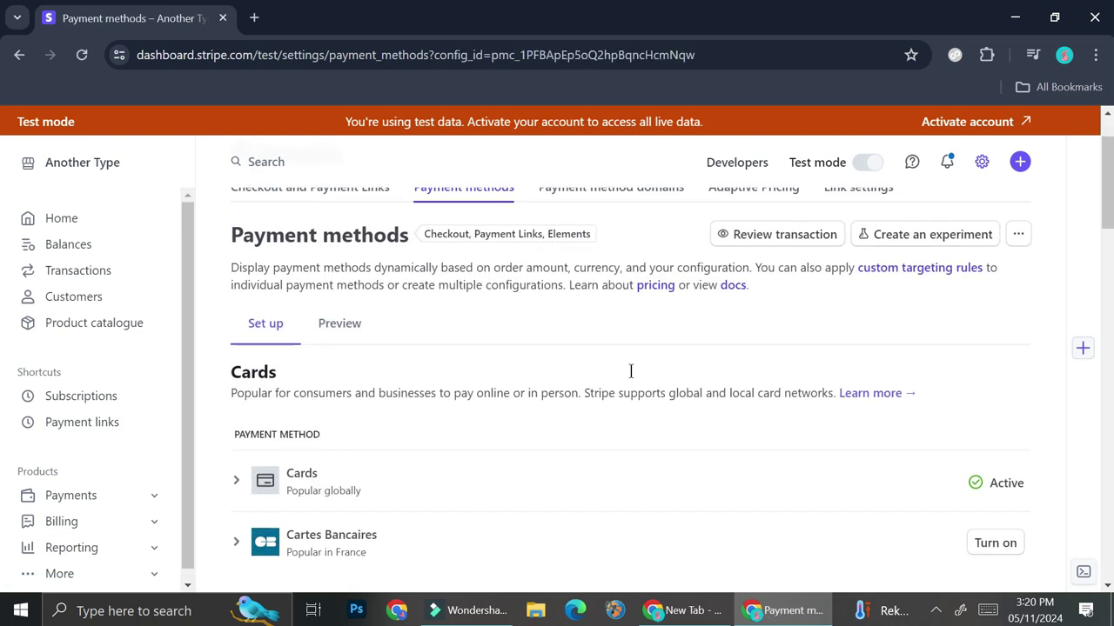
scroll(631, 372, "down", 1)
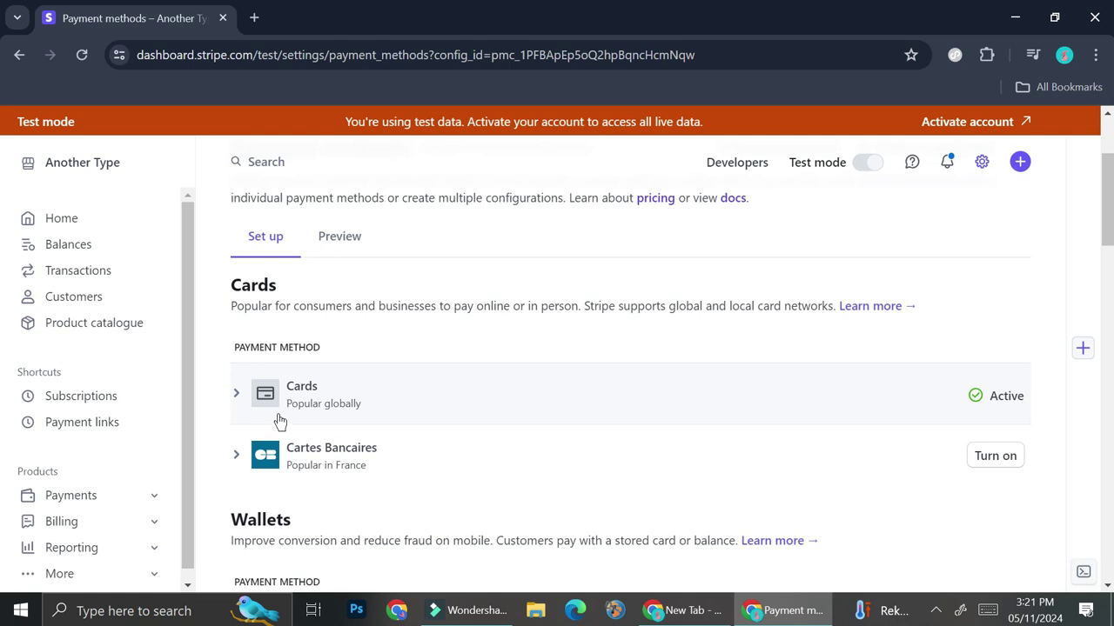
scroll(427, 363, "down", 2)
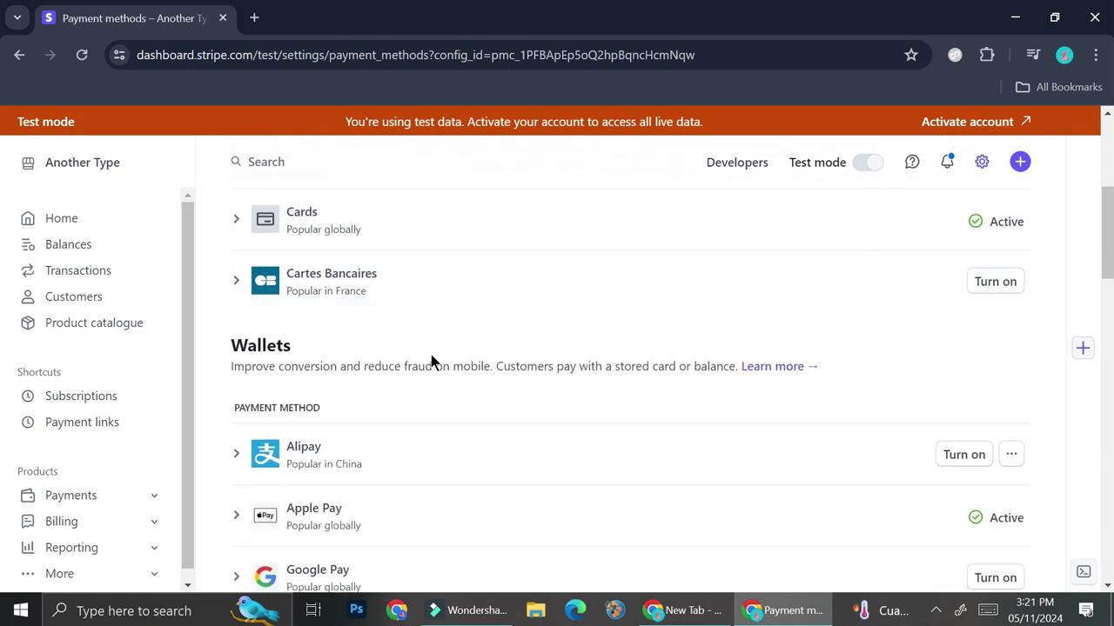
scroll(435, 355, "up", 1)
scroll(438, 358, "down", 1)
scroll(457, 395, "down", 2)
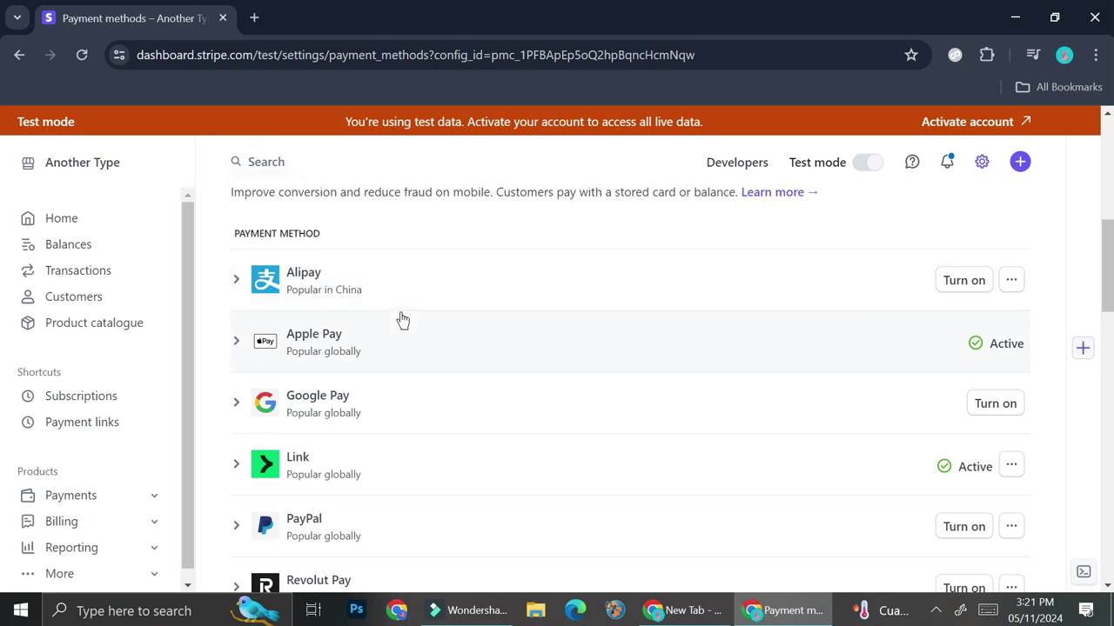
scroll(440, 386, "down", 1)
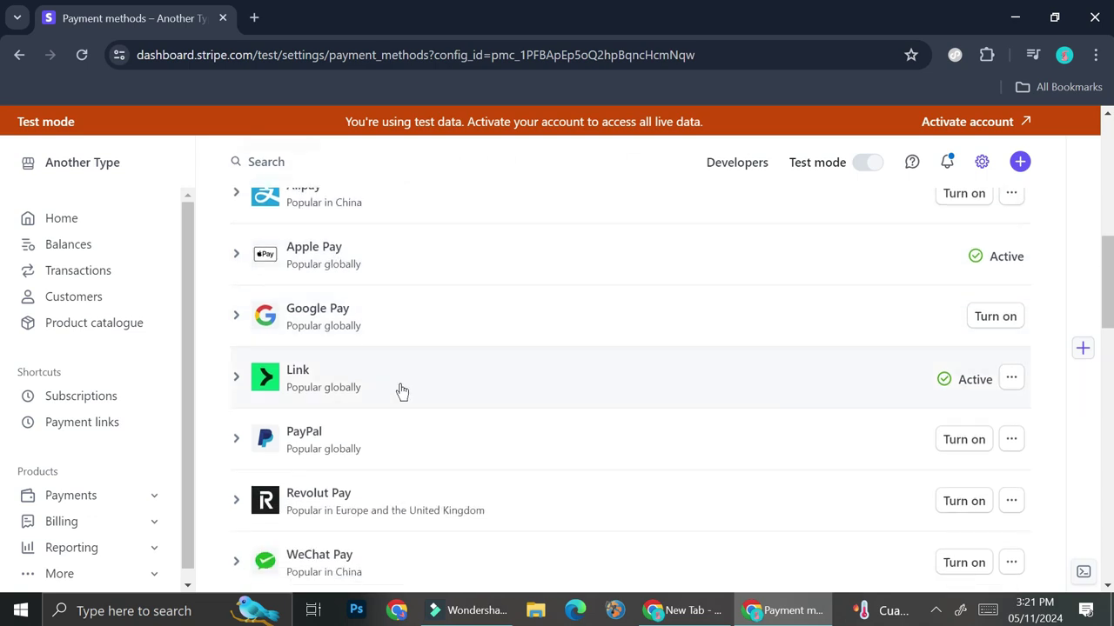
scroll(409, 391, "down", 1)
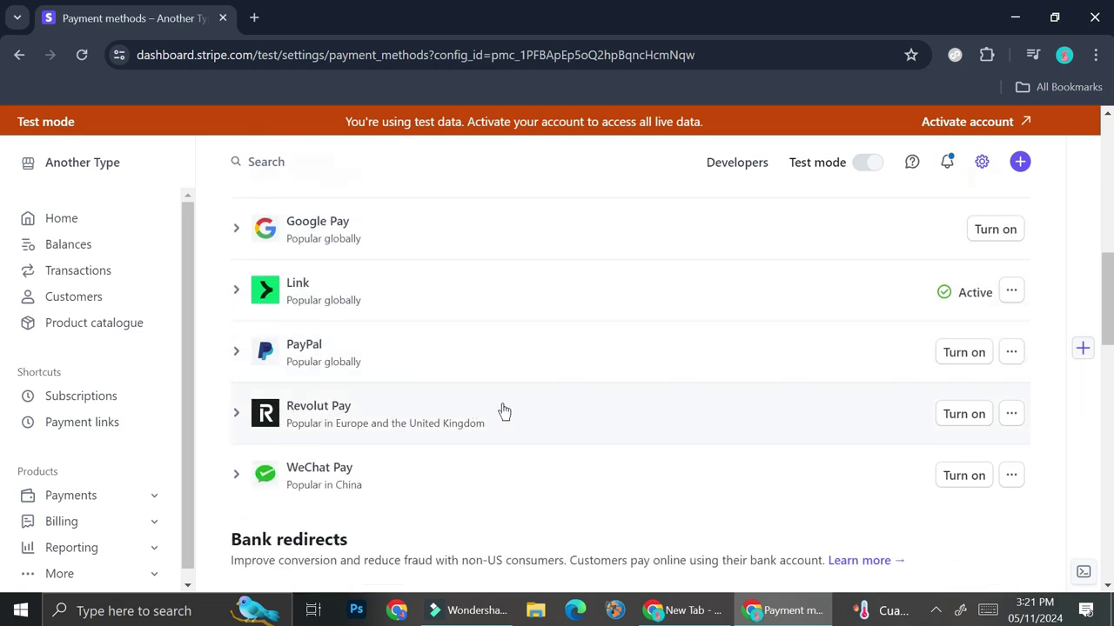
scroll(491, 423, "down", 2)
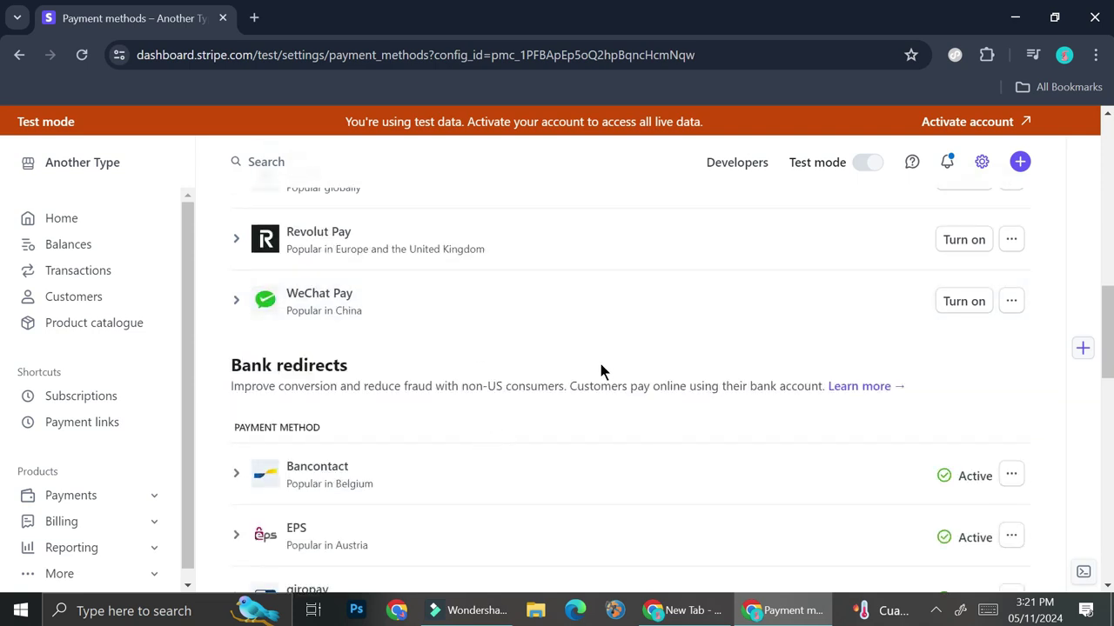
scroll(599, 364, "down", 1)
scroll(599, 374, "down", 2)
- Turn on PayPal among the wallet payment methods
scroll(613, 373, "up", 6)
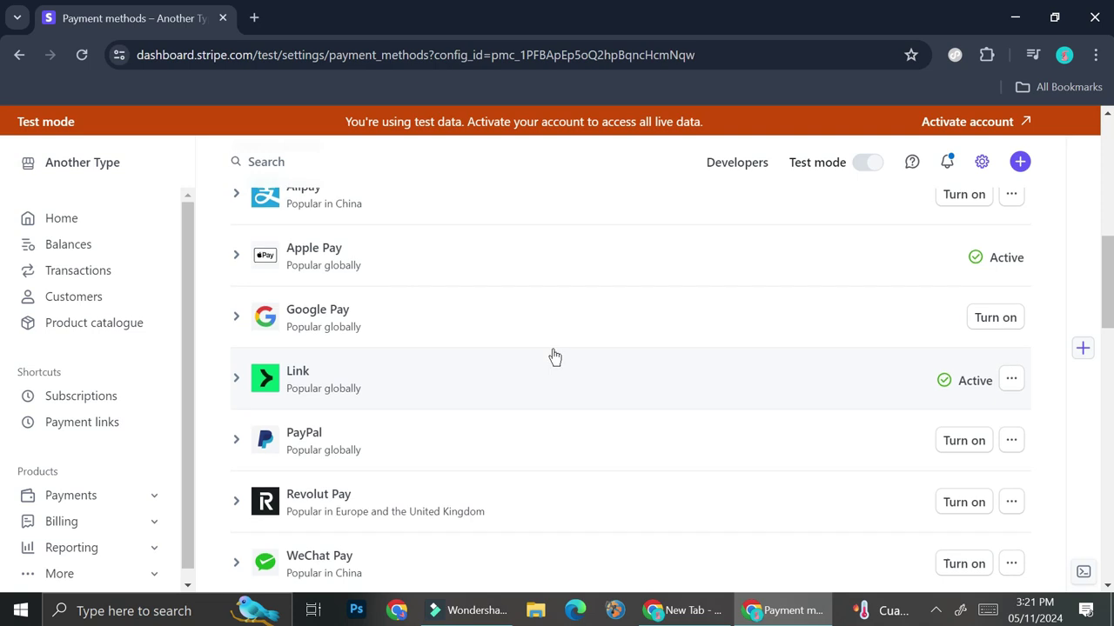
scroll(555, 358, "up", 2)
scroll(920, 397, "down", 2)
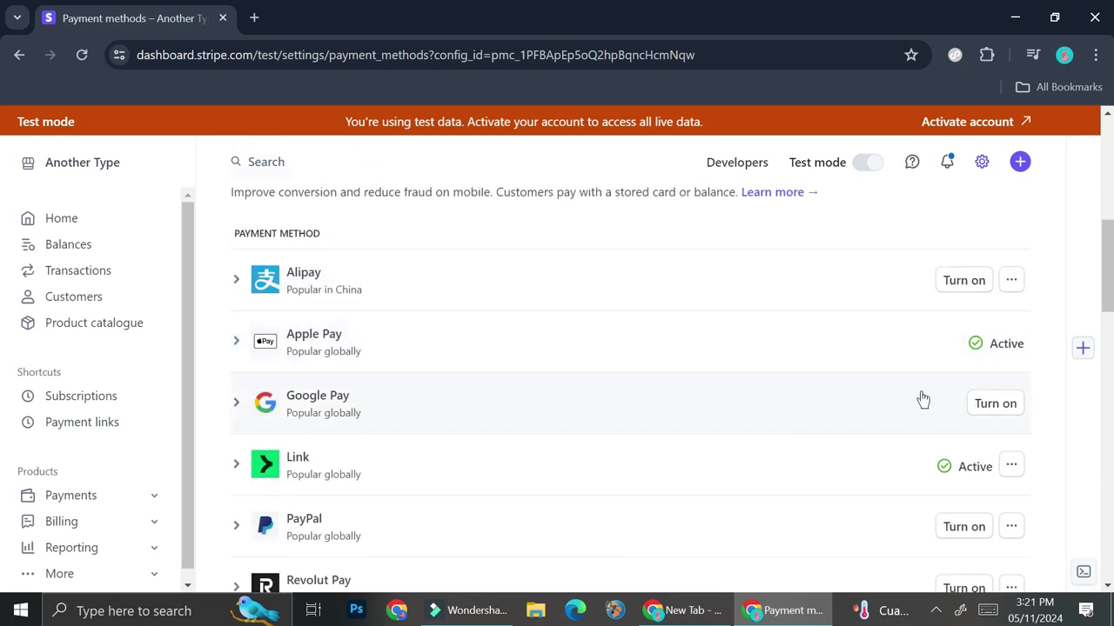
left_click(982, 439)
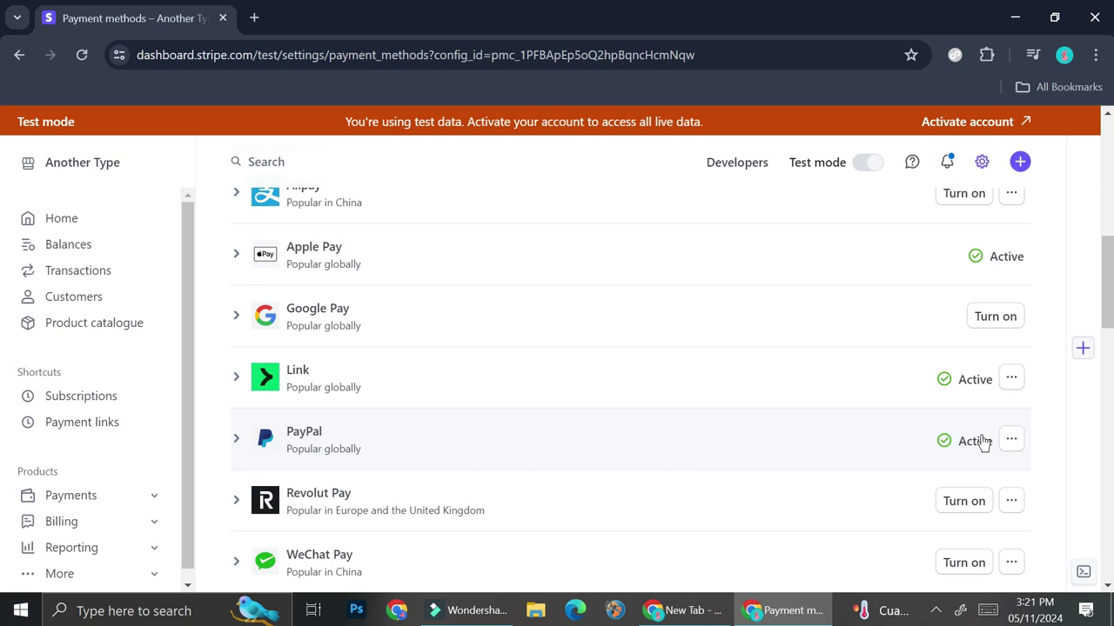
- Open the Checkout and Payment Links settings, and return to the overview of the Test Product payment link
scroll(733, 360, "up", 7)
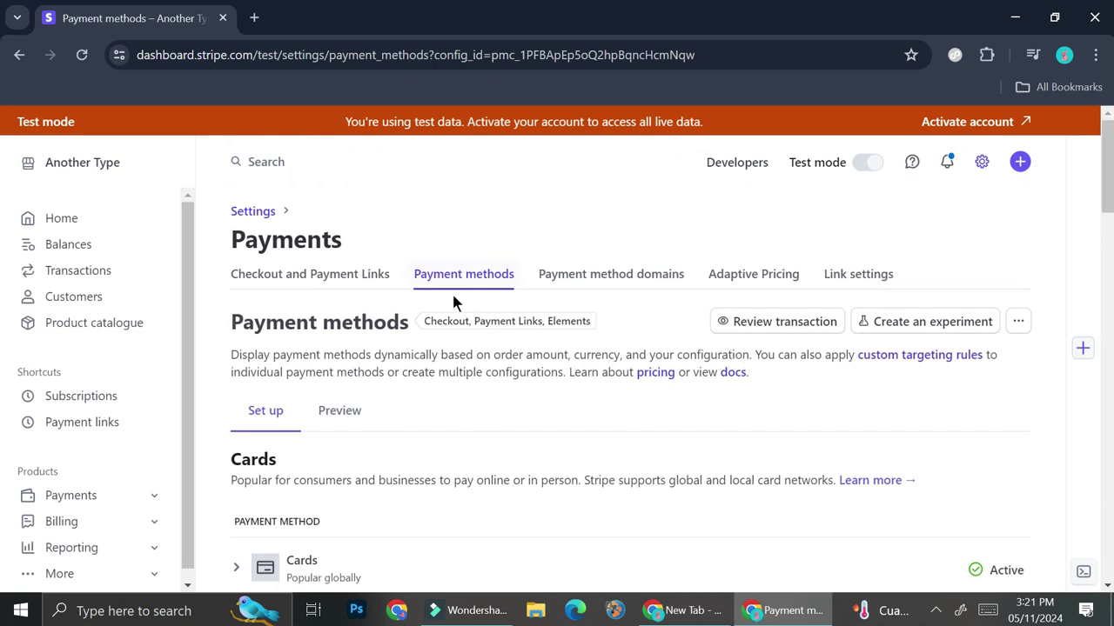
left_click(335, 275)
key("alt+Left")
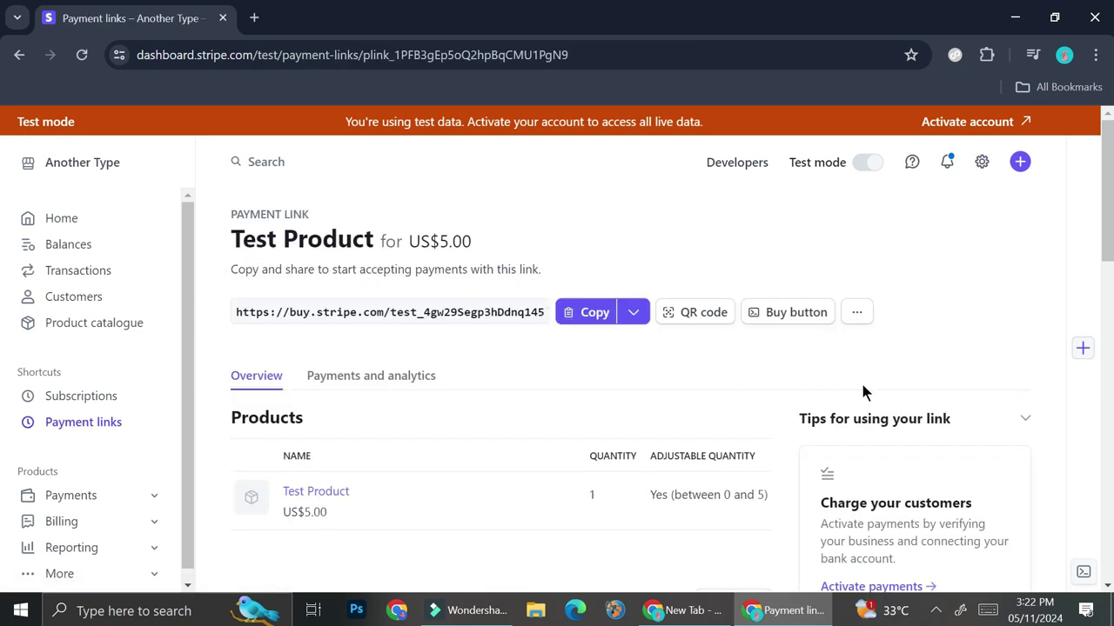
scroll(862, 411, "down", 1)
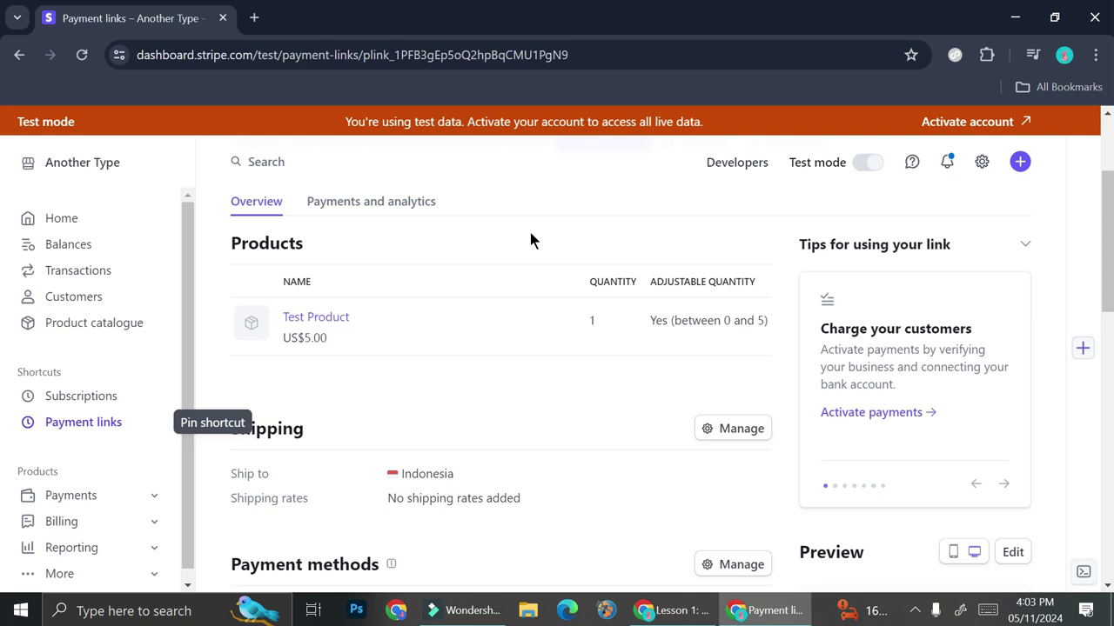
- Start a new customer in the customer list and enter the customer's full name and account email
left_click(100, 298)
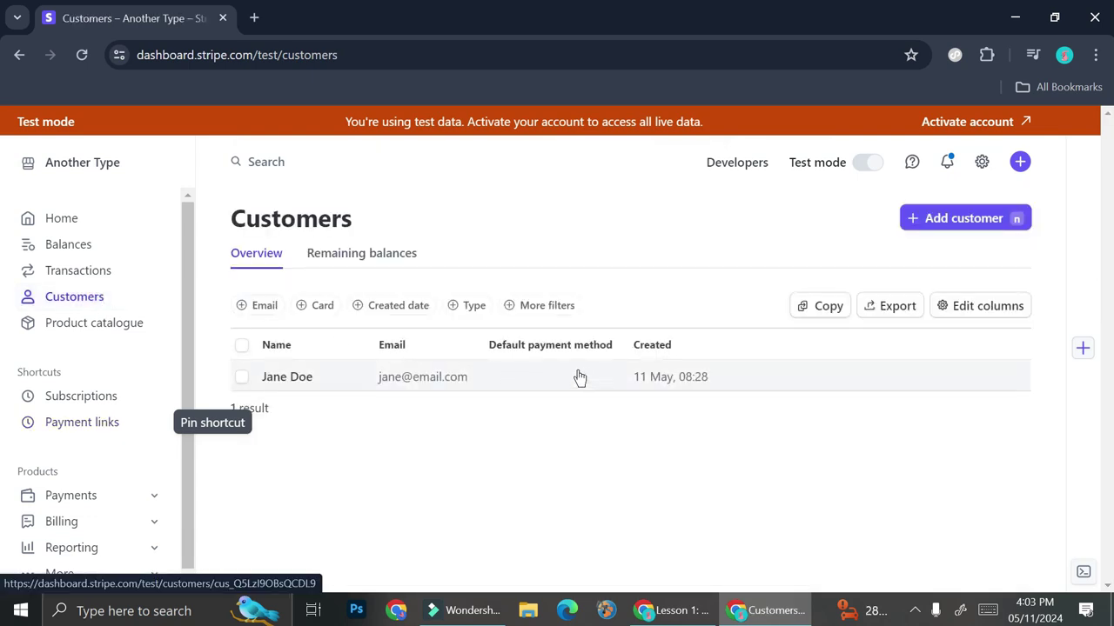
left_click(937, 222)
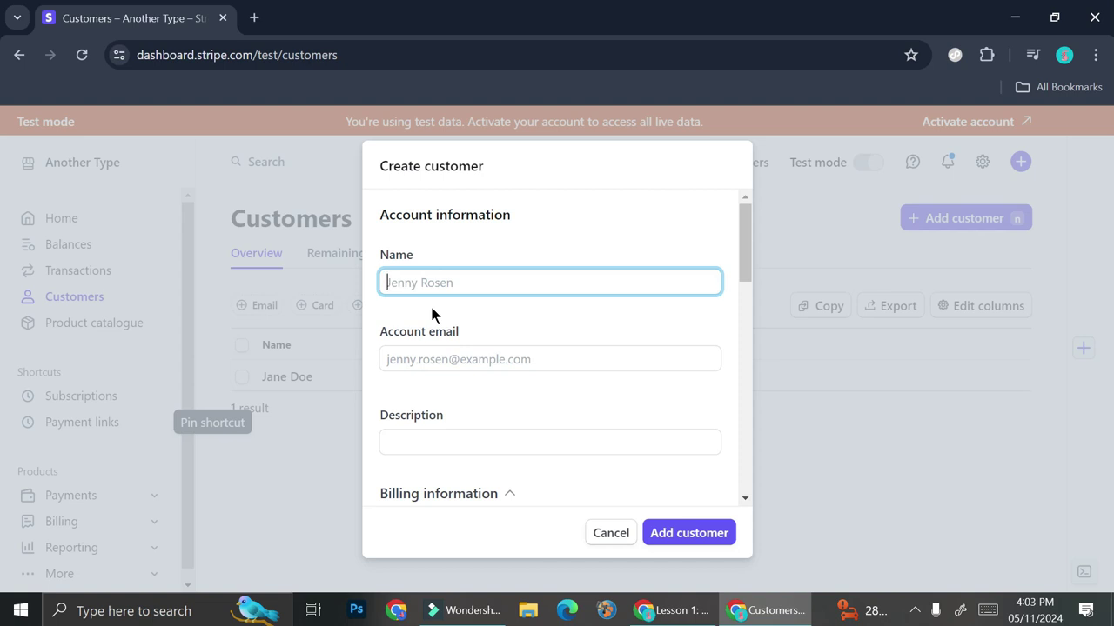
type("John Doe")
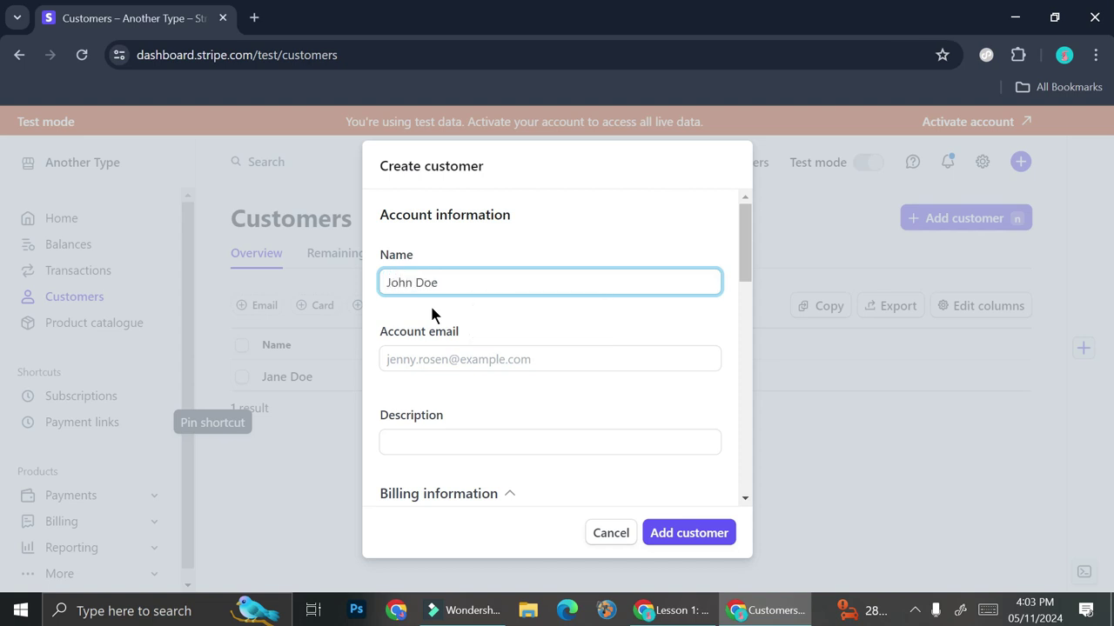
left_click(444, 362)
type("John@email.com")
- Set the new customer's description to Loyal Customer
scroll(439, 352, "down", 1)
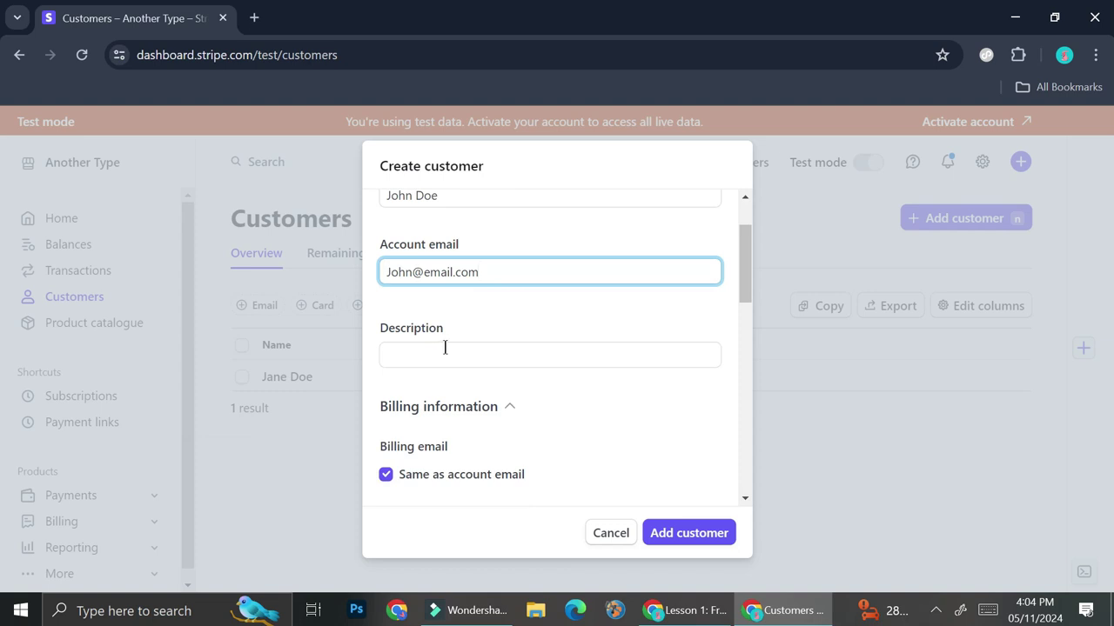
left_click(452, 356)
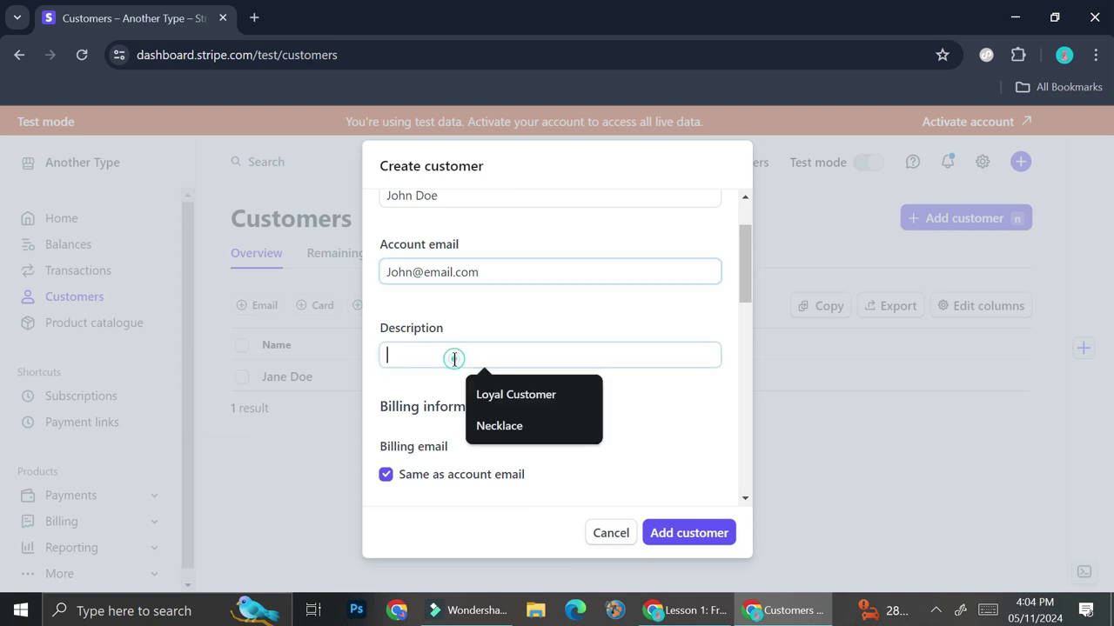
left_click(537, 392)
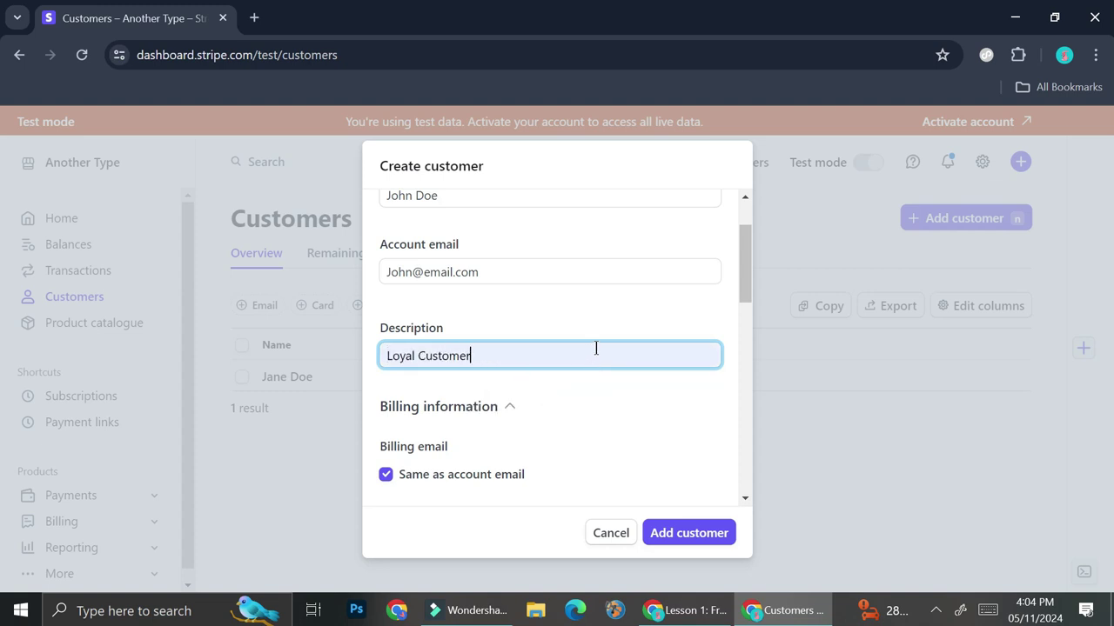
- Examine the new customer's billing, shipping, time zone, language, currency and tax fields
scroll(589, 352, "down", 1)
scroll(589, 349, "down", 1)
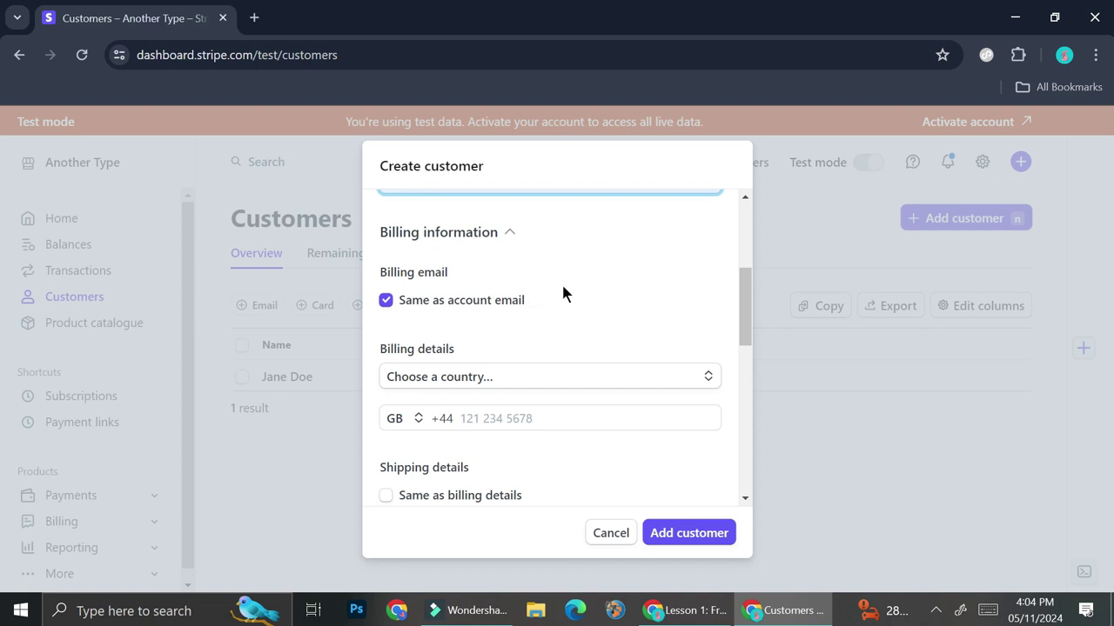
scroll(562, 293, "down", 1)
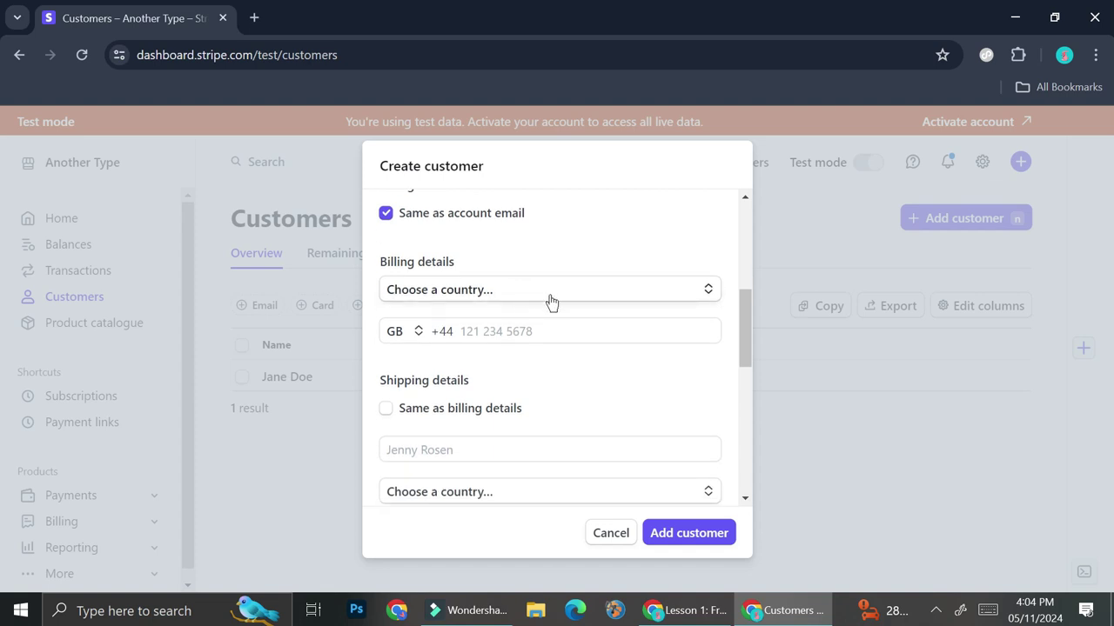
scroll(515, 329, "down", 3)
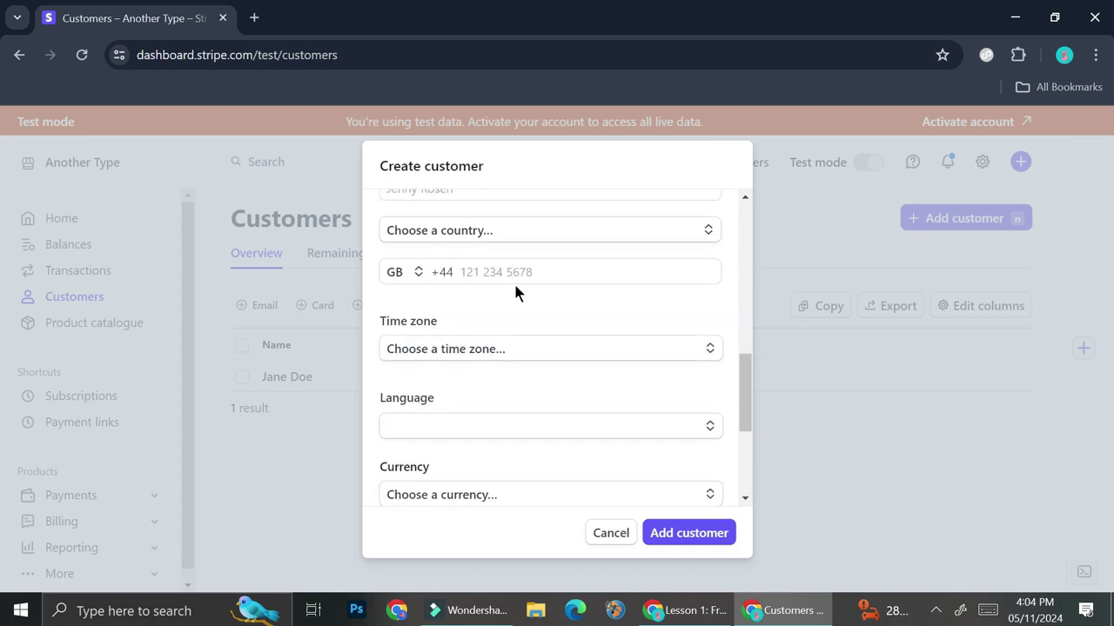
scroll(514, 294, "down", 1)
scroll(489, 302, "down", 1)
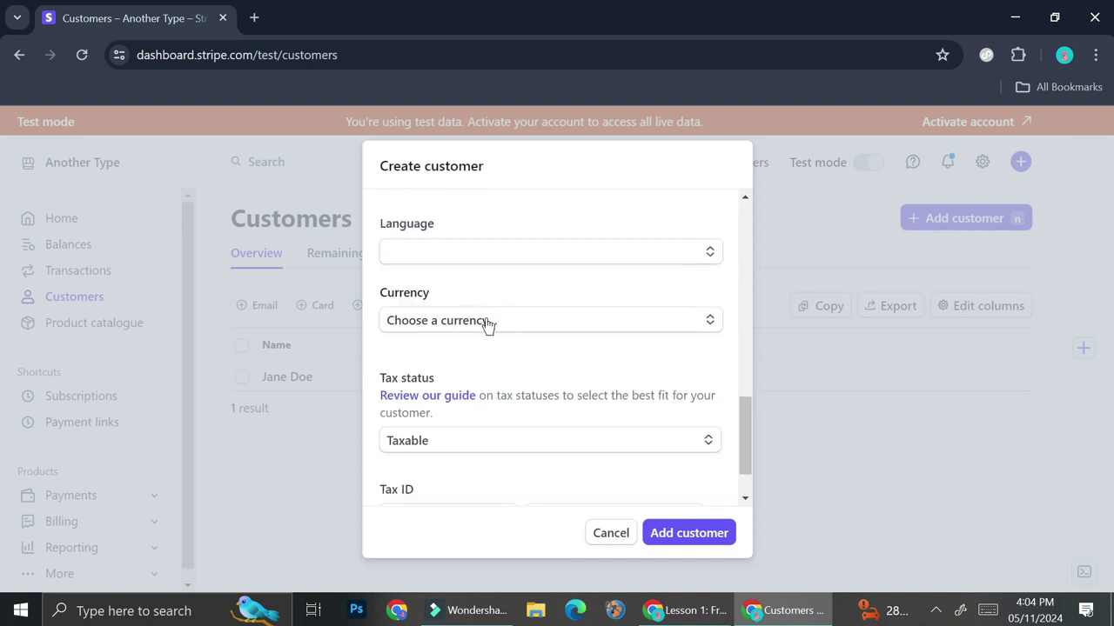
scroll(496, 324, "down", 1)
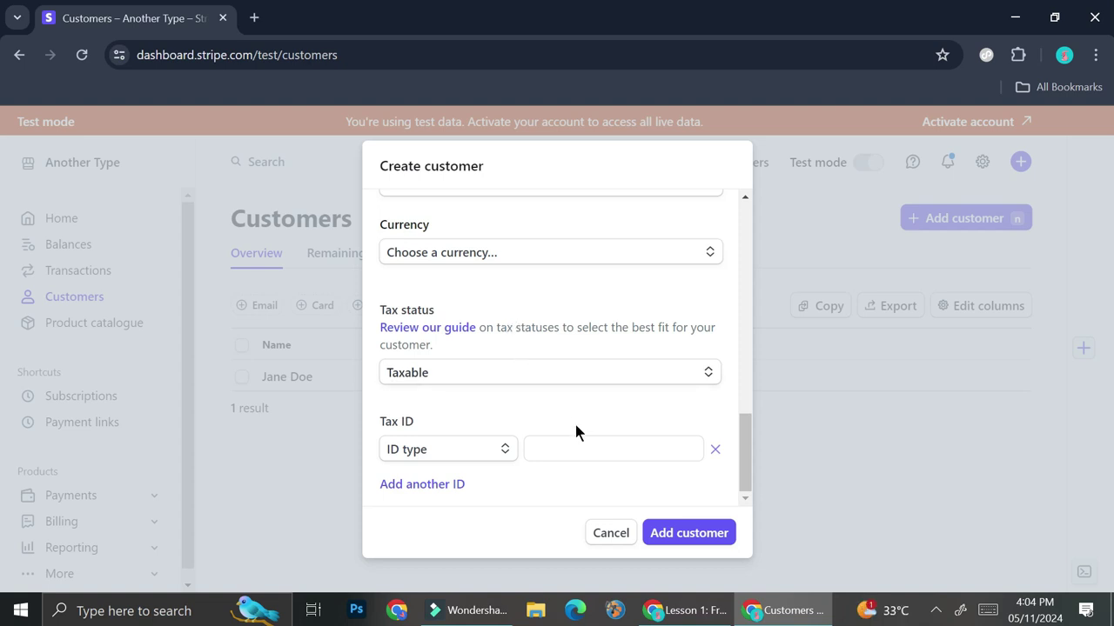
- Save the new customer and open that customer's record from the customer list
left_click(687, 534)
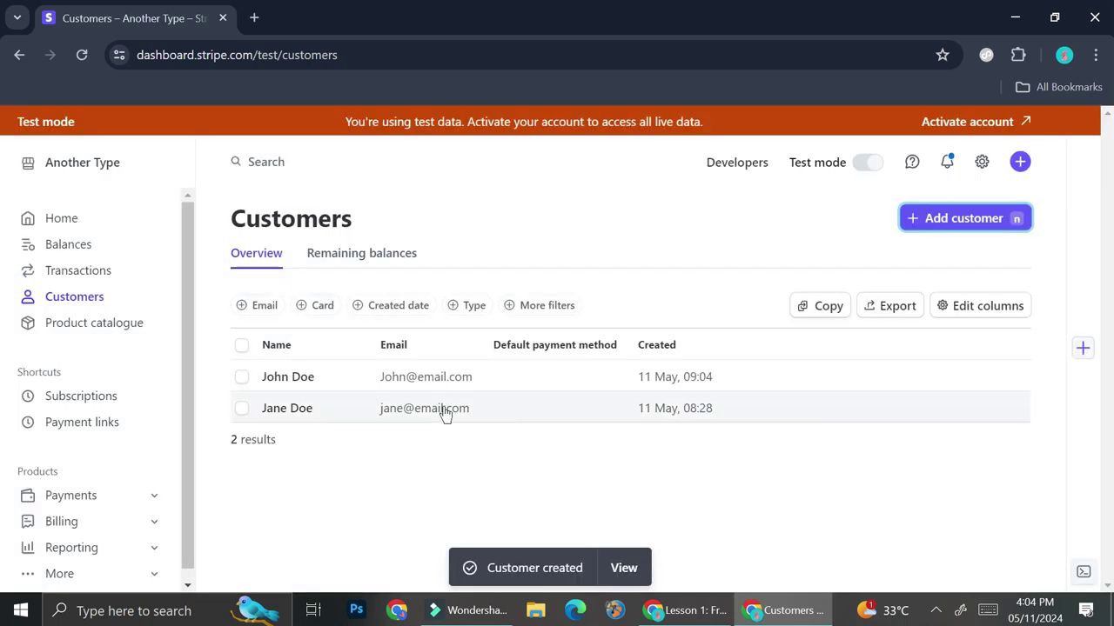
left_click(403, 384)
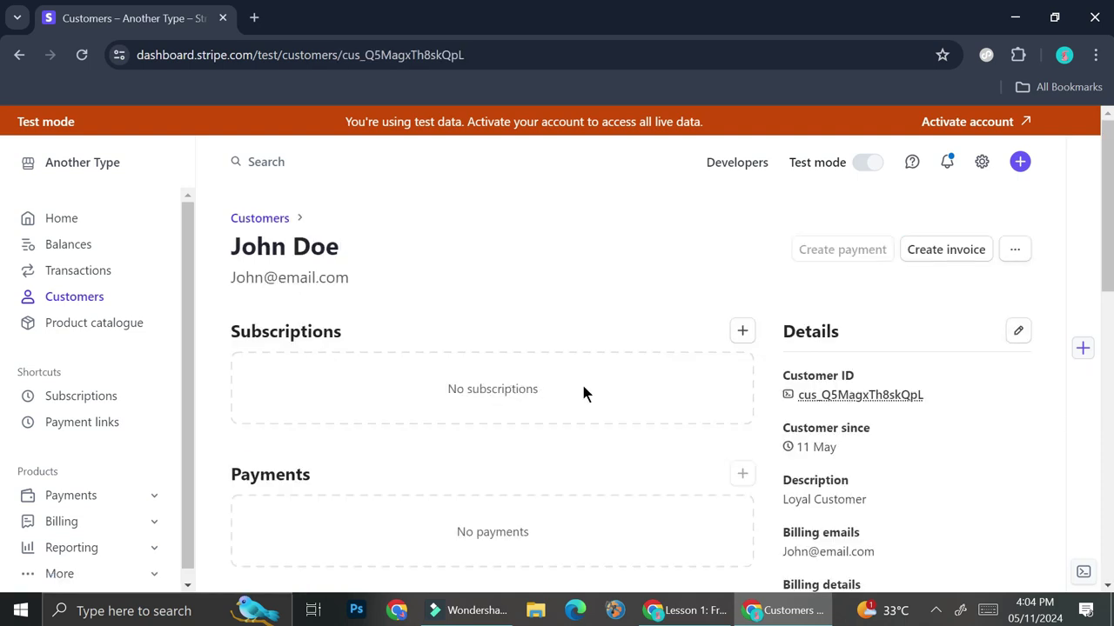
- Fund the customer's test cash balance with 20.00 GBP as a payment method
scroll(583, 394, "down", 1)
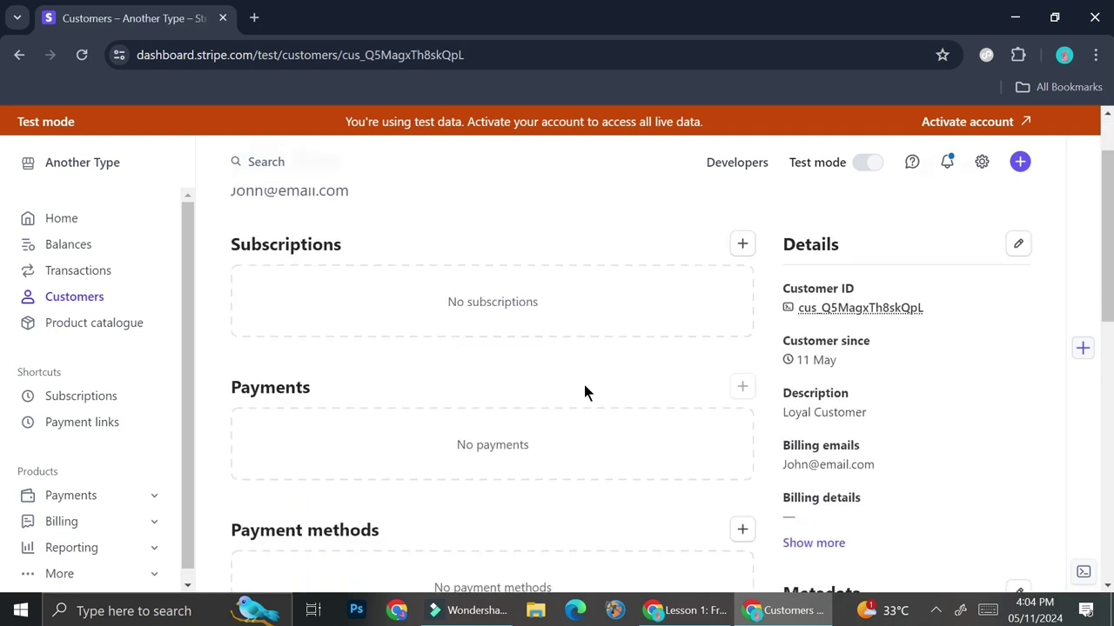
scroll(585, 391, "down", 2)
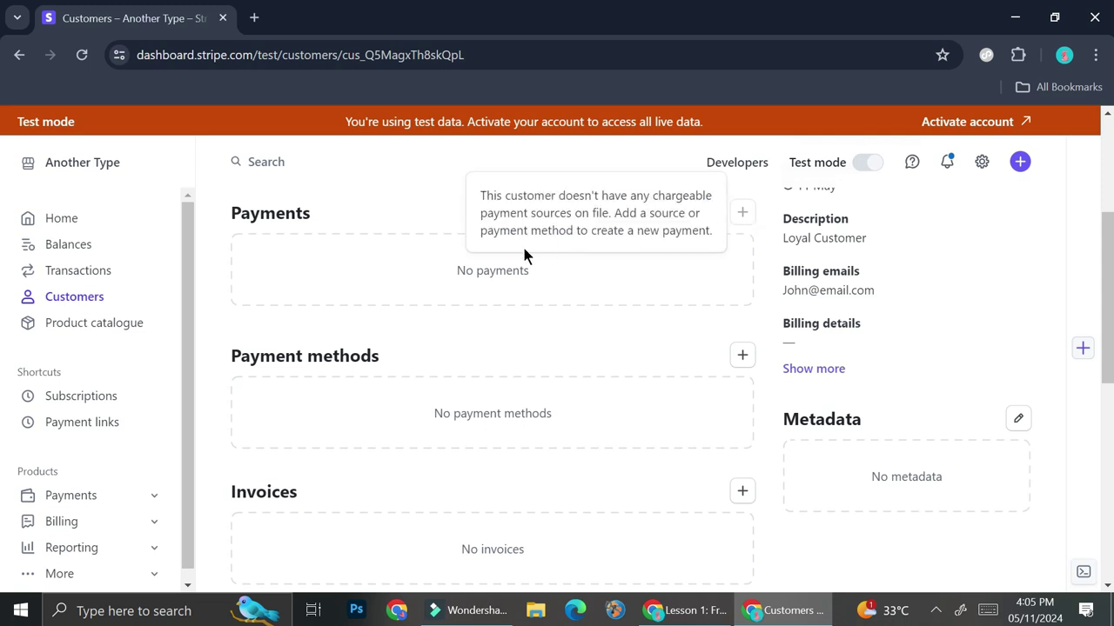
left_click(739, 356)
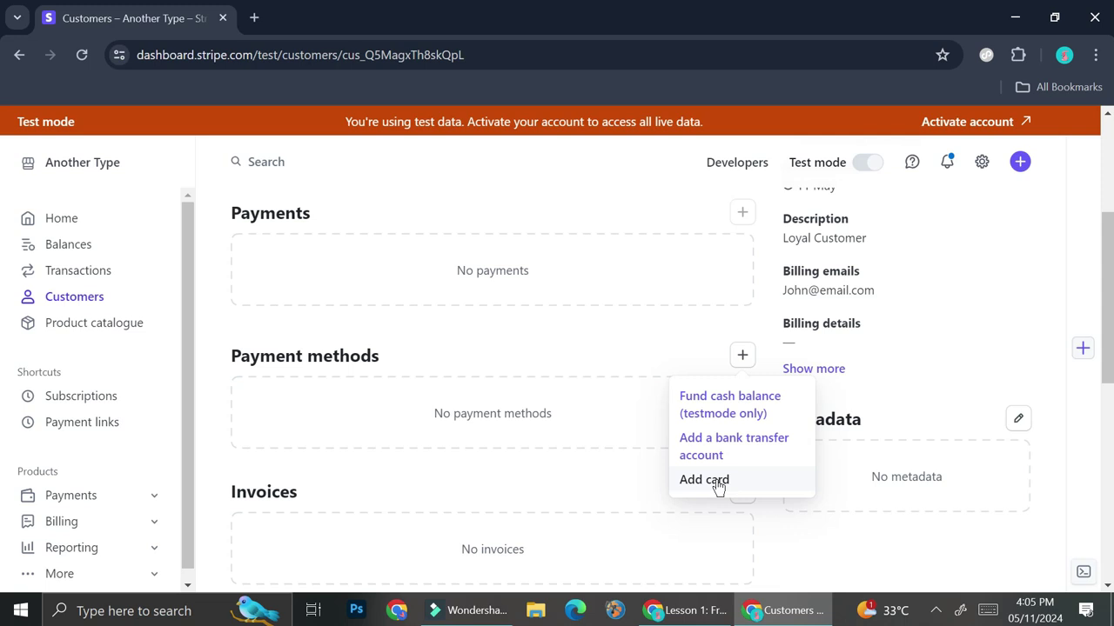
left_click(742, 405)
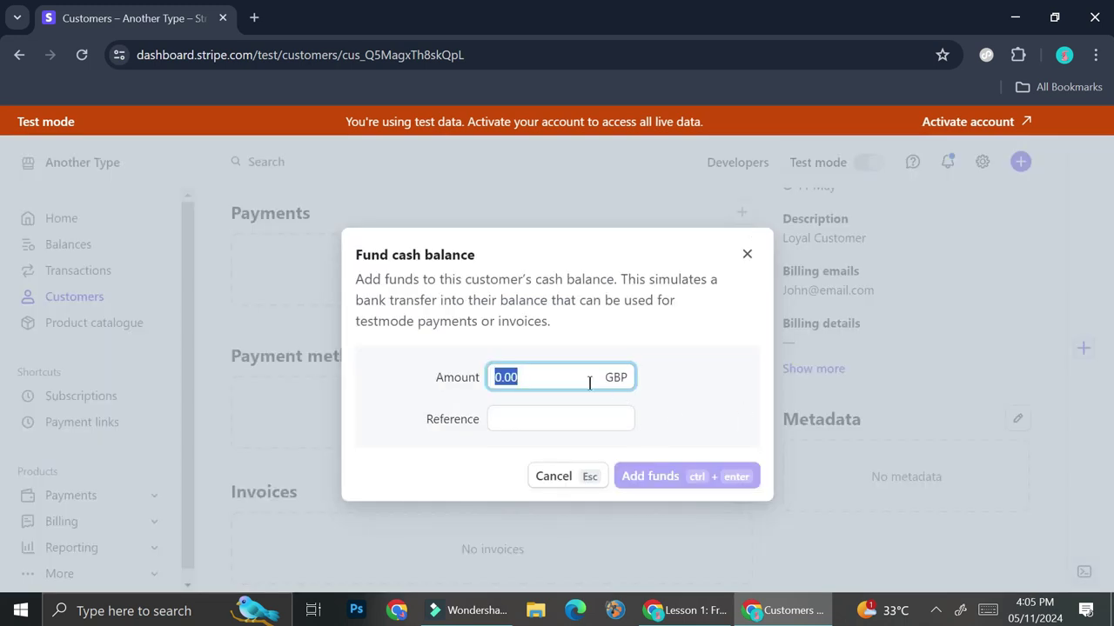
type("20")
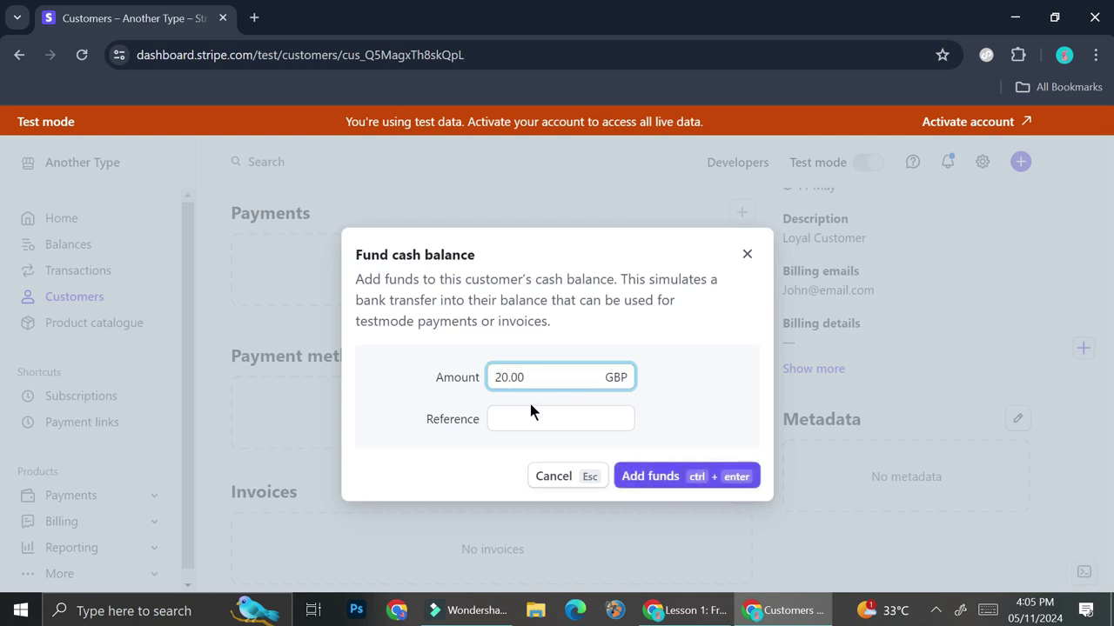
left_click(660, 477)
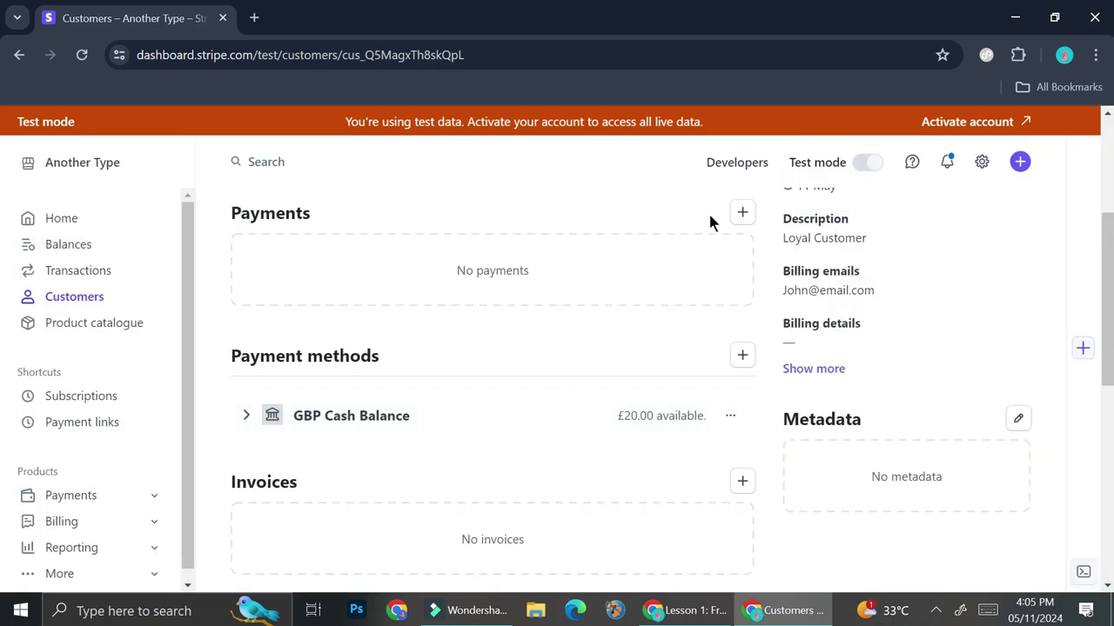
- Create a £4.00 payment from the customer's cash balance with the description "Payment for test product A"
left_click(744, 213)
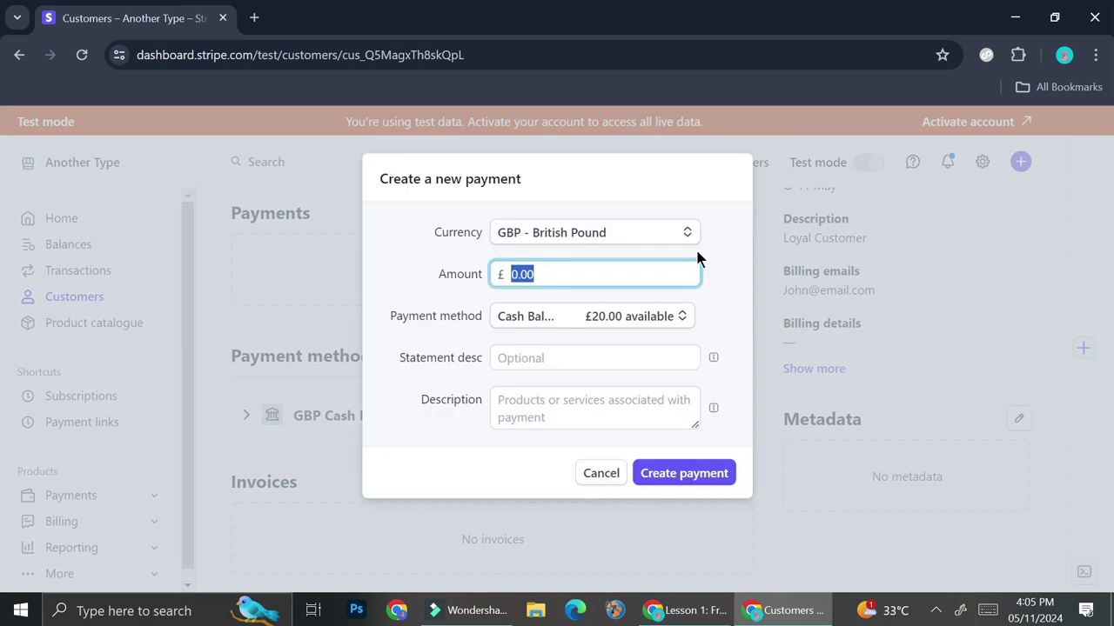
left_click(683, 237)
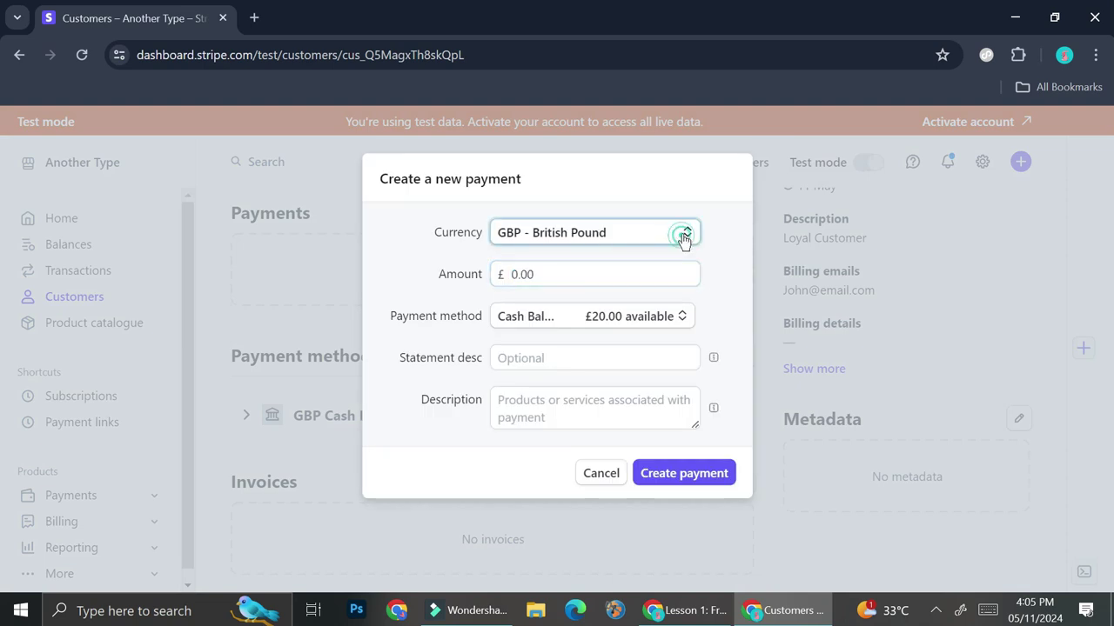
key("Escape")
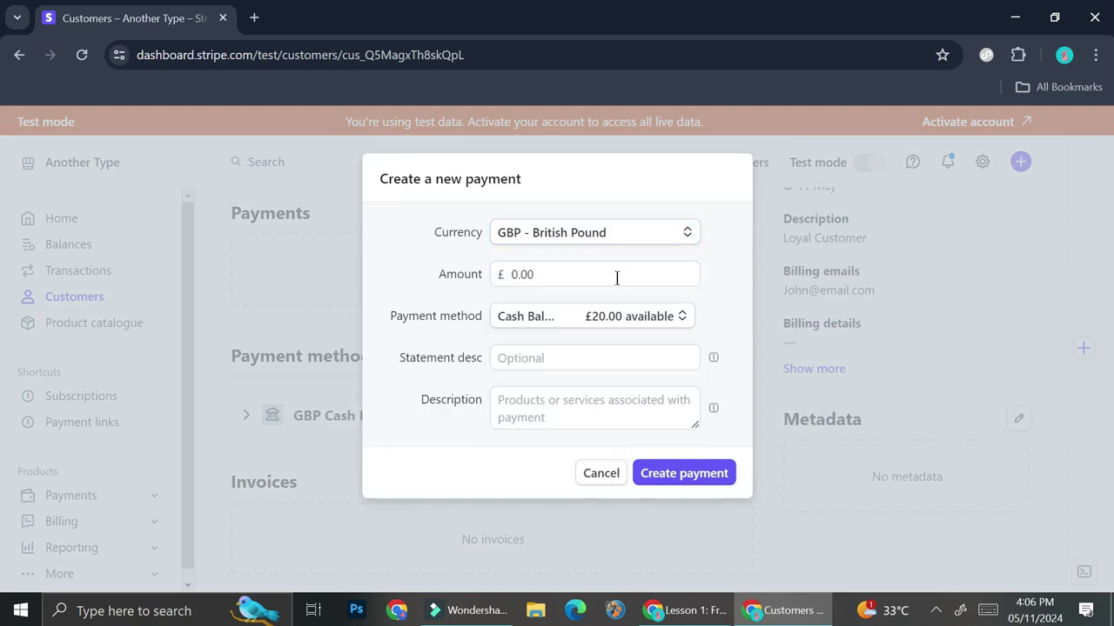
left_click(599, 273)
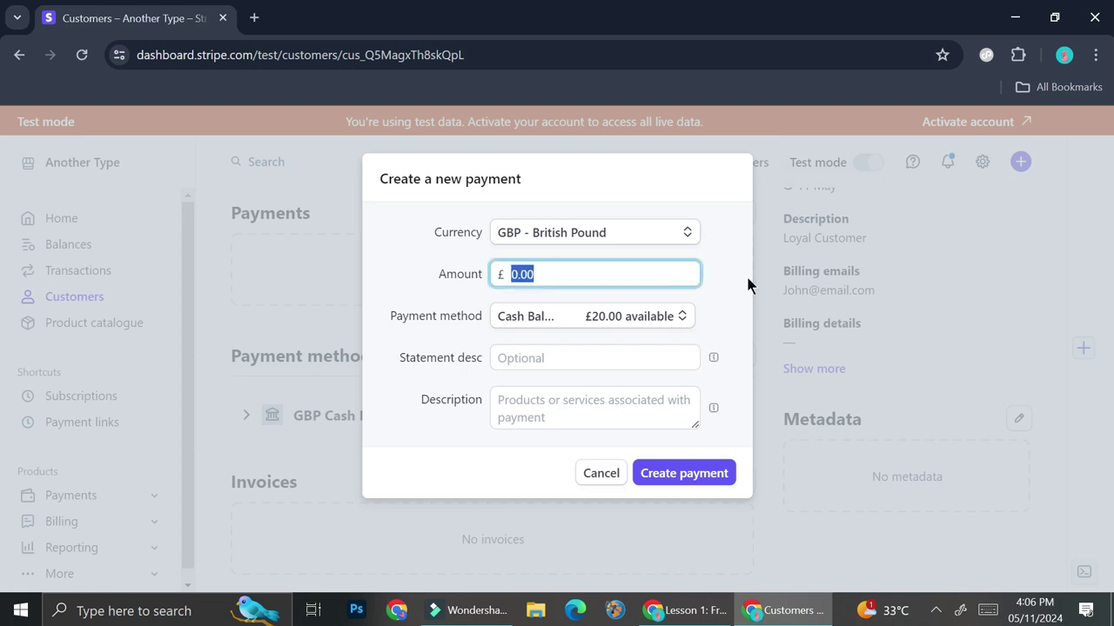
type("4")
left_click(555, 401)
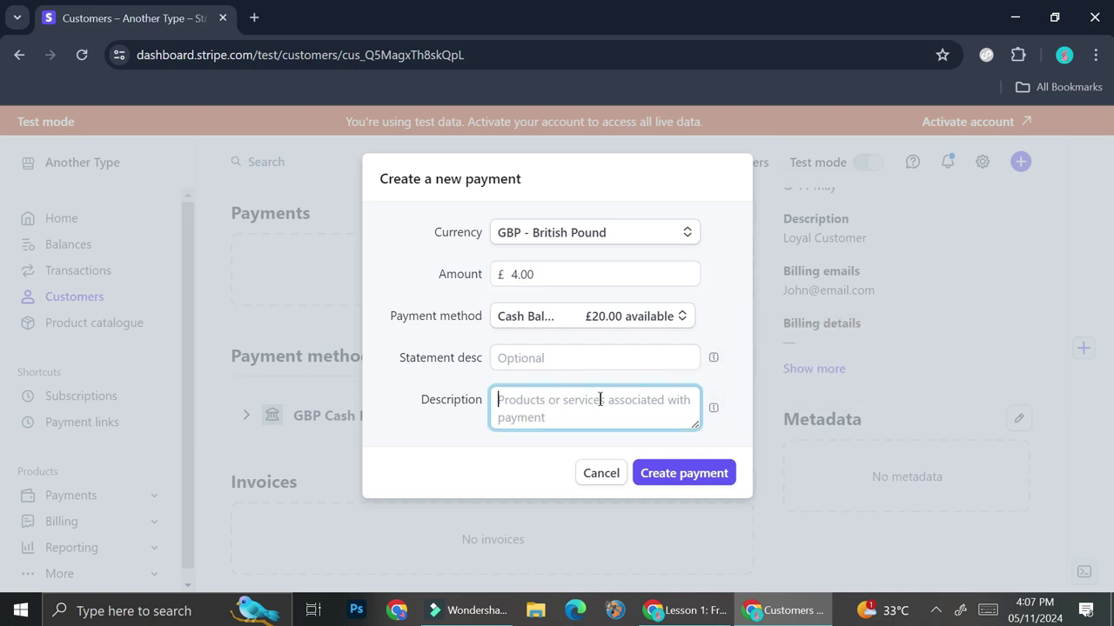
type("Pay")
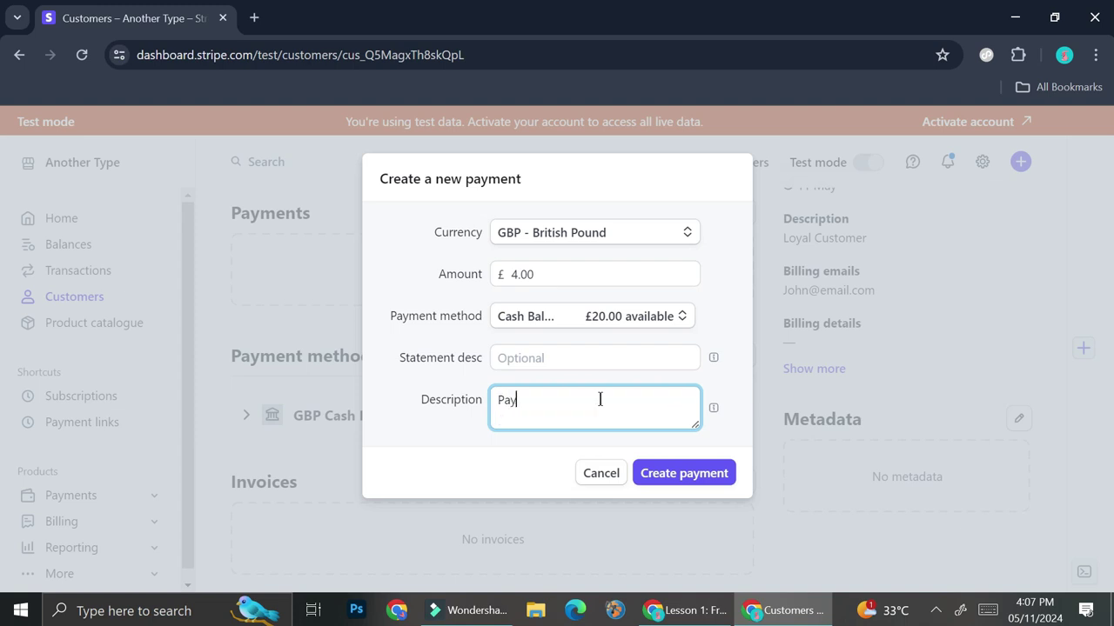
type("ment for test product A")
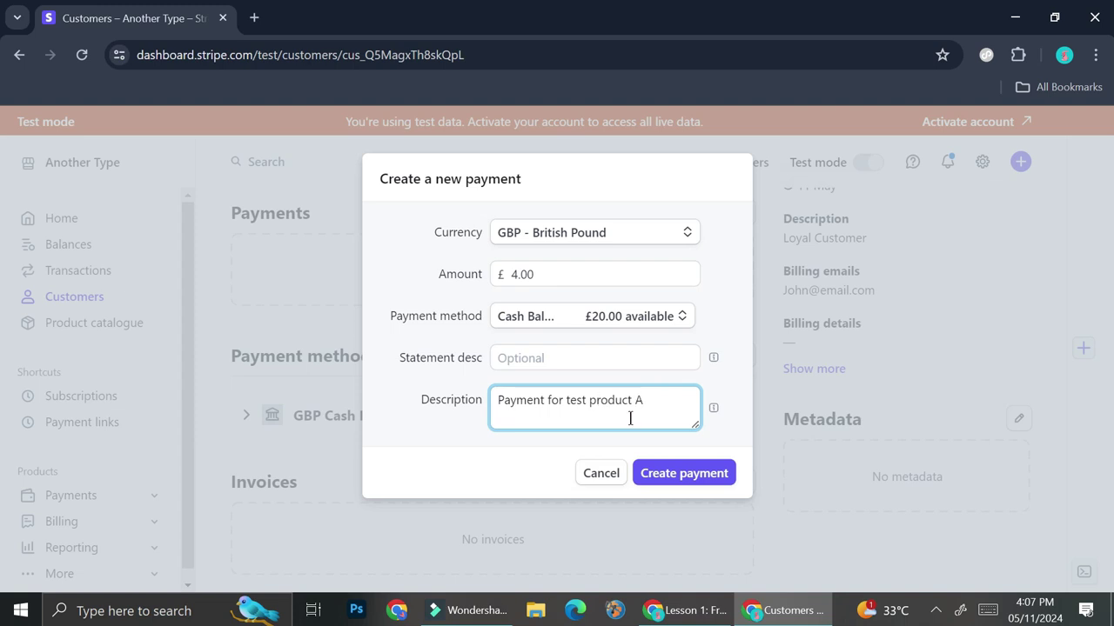
left_click(674, 464)
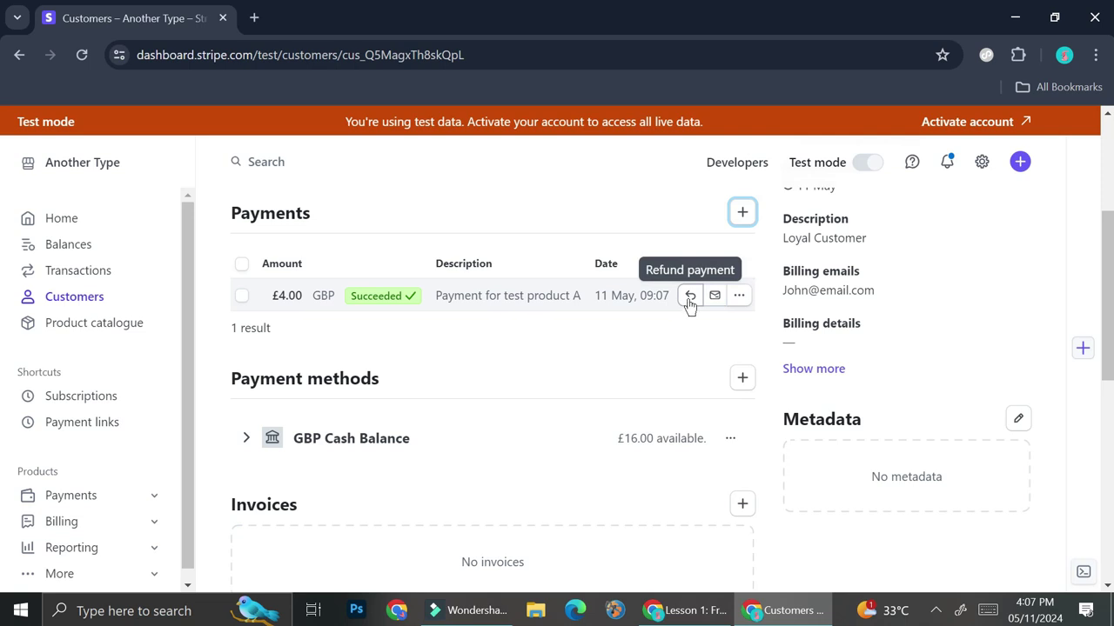
- Refund the £4.00 payment to the customer balance with the reason Requested by customer
left_click(689, 296)
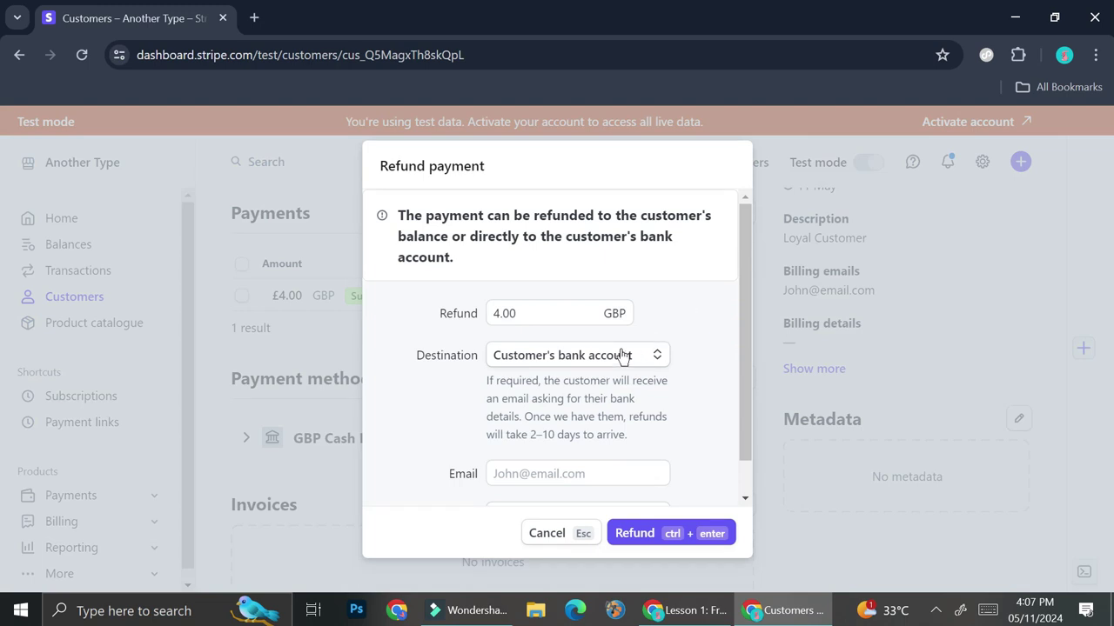
left_click(623, 355)
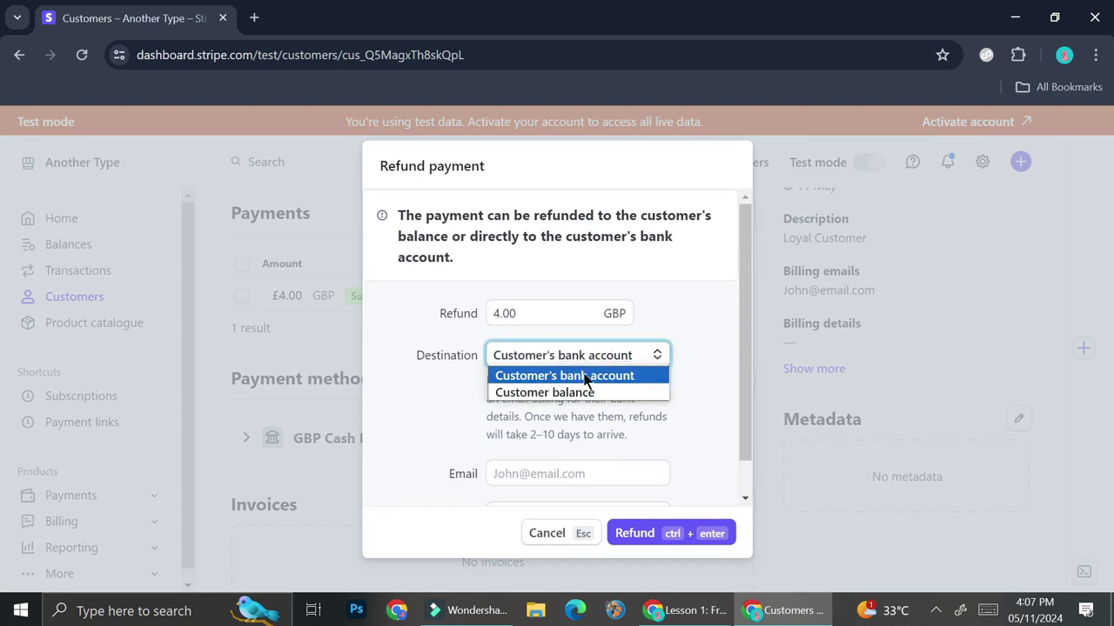
left_click(610, 392)
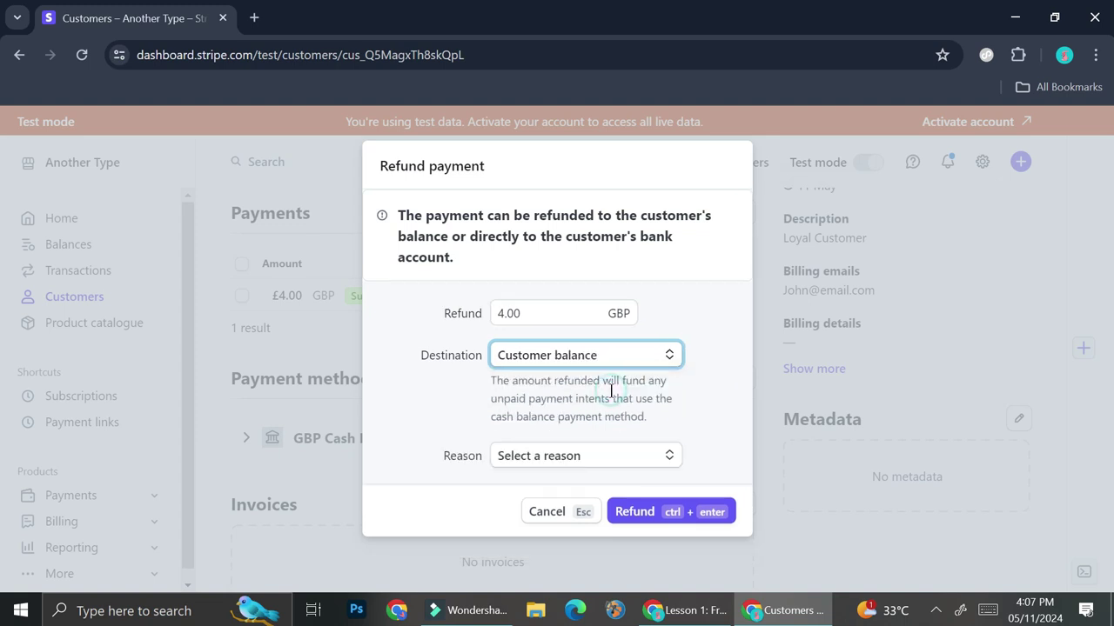
left_click(585, 454)
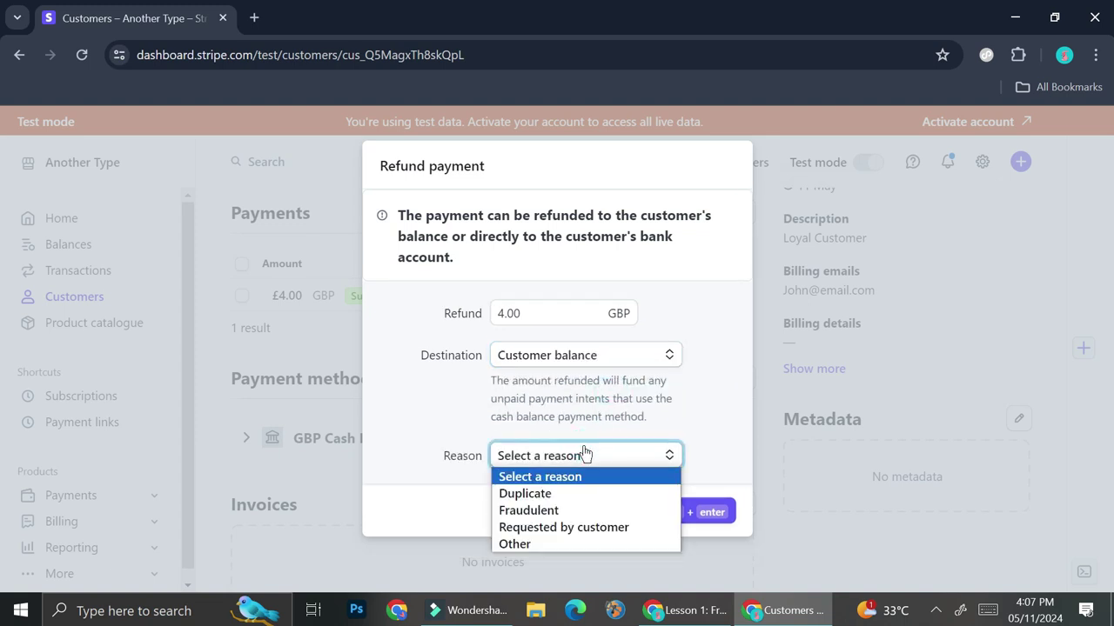
left_click(616, 529)
scroll(666, 472, "down", 2)
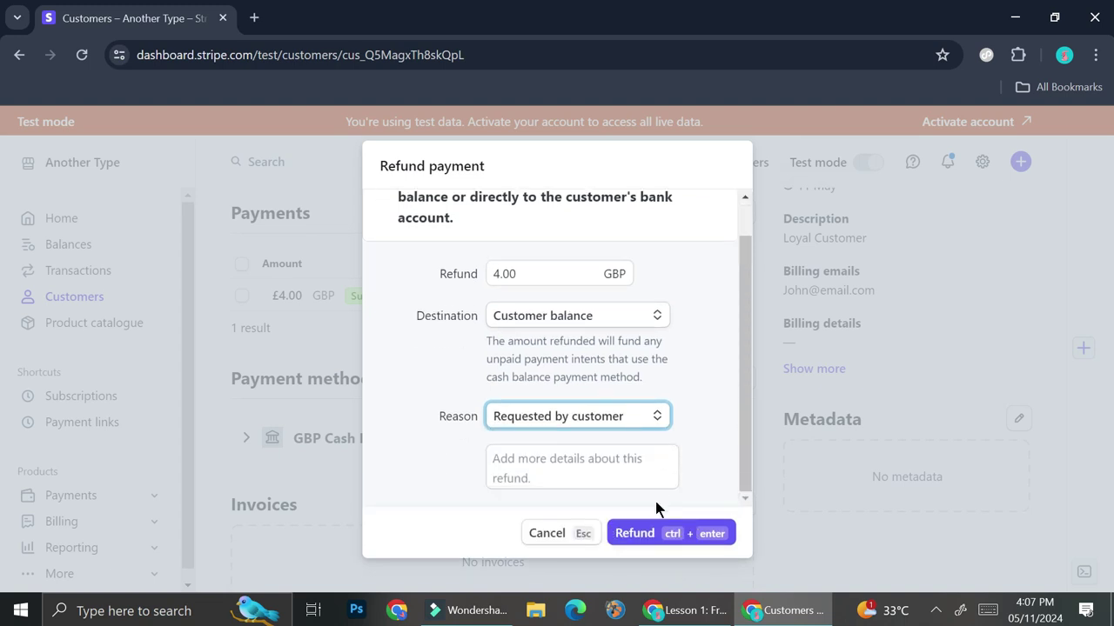
left_click(651, 533)
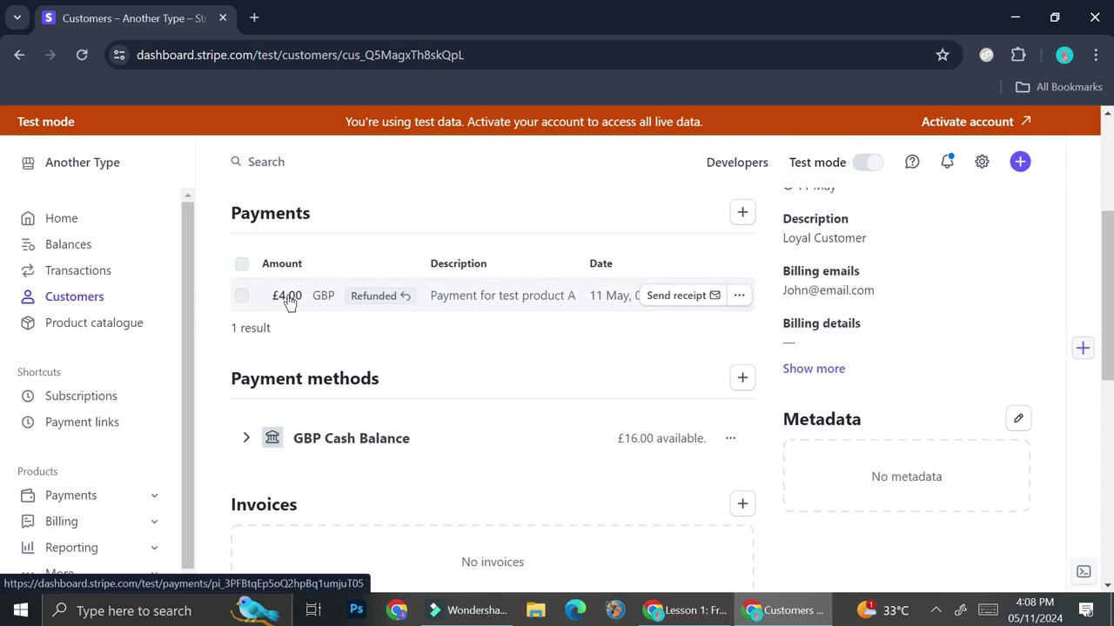
- Start a new invoice for this customer and add Test Product as its item
scroll(432, 330, "down", 3)
scroll(435, 336, "down", 1)
scroll(554, 305, "up", 1)
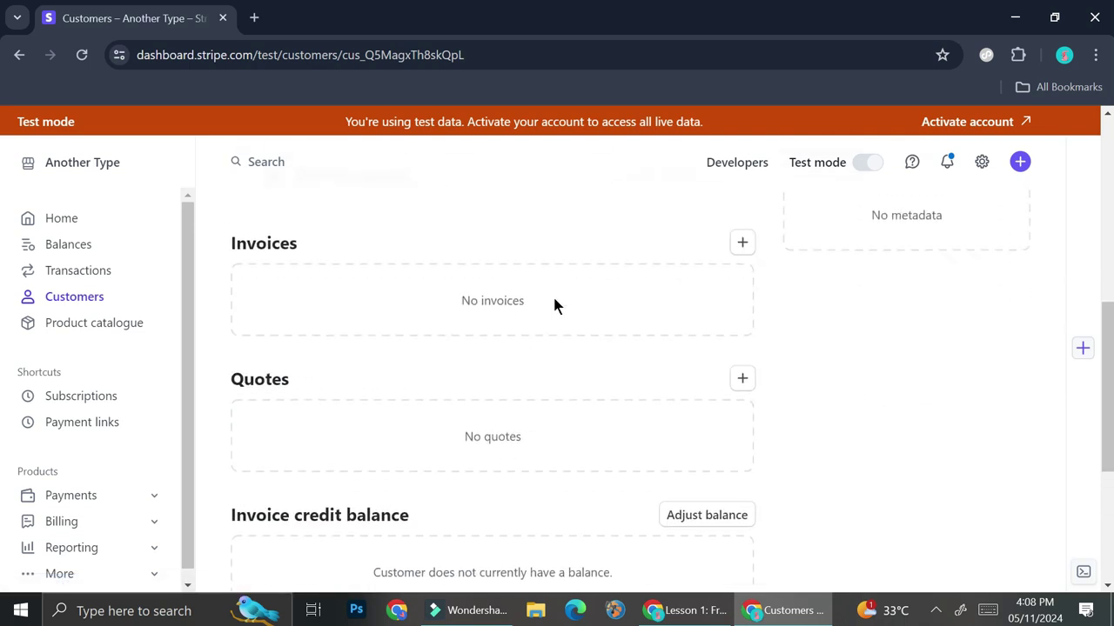
left_click(742, 243)
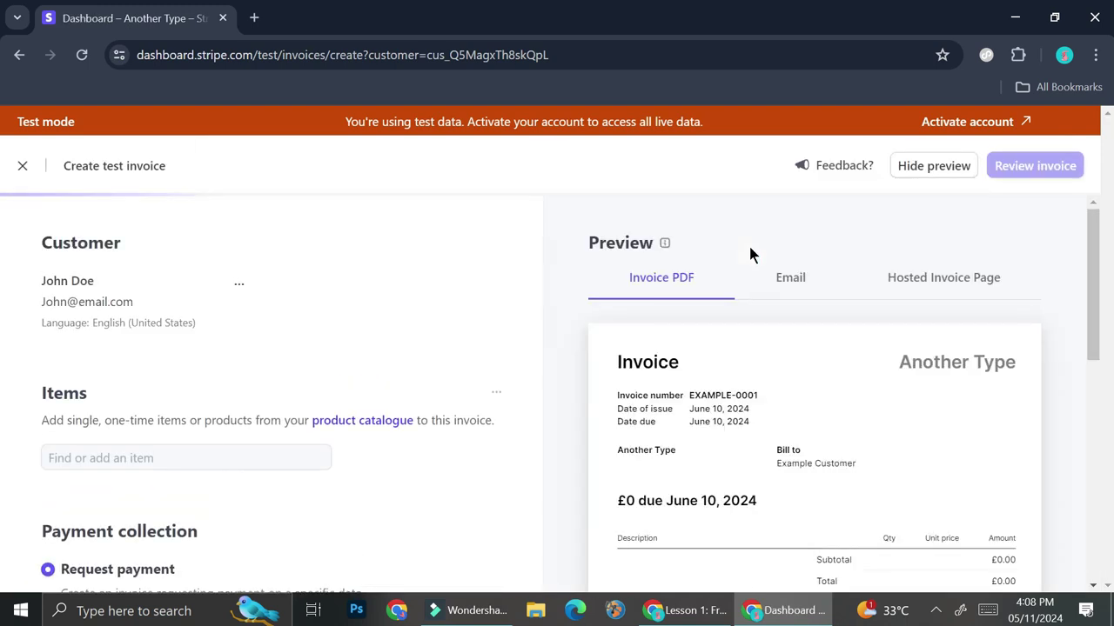
left_click(252, 454)
scroll(257, 419, "down", 1)
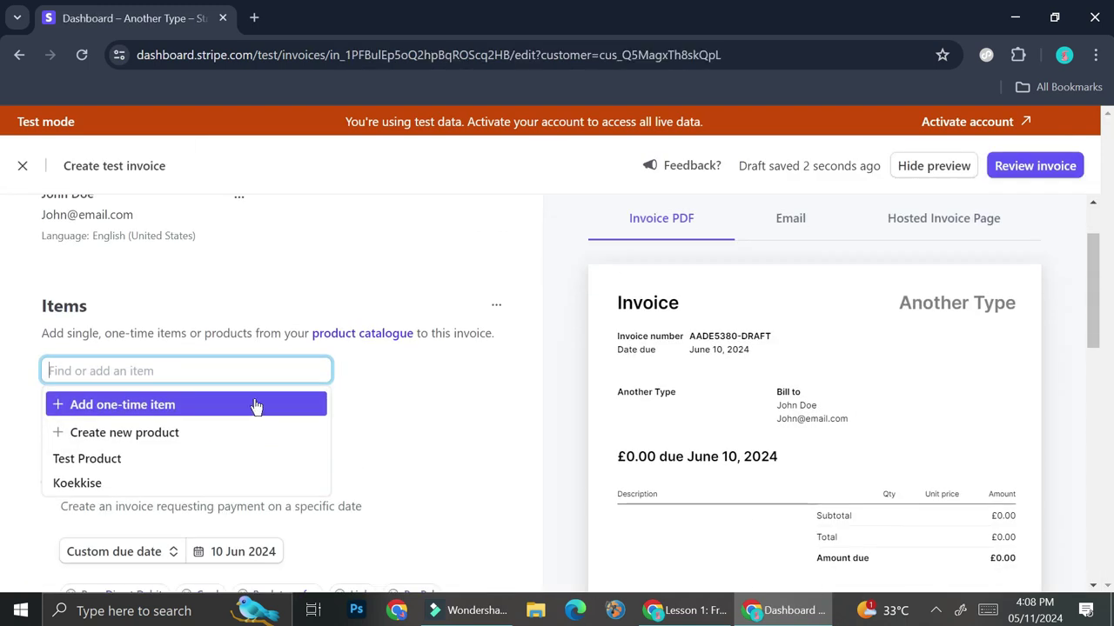
left_click(109, 461)
- Set the Test Product item's price on the invoice to £5.00
left_click(369, 385)
left_click(361, 344)
left_click(180, 404)
type("5")
- Examine the invoice's payment collection, delivery and additional options
scroll(255, 459, "down", 10)
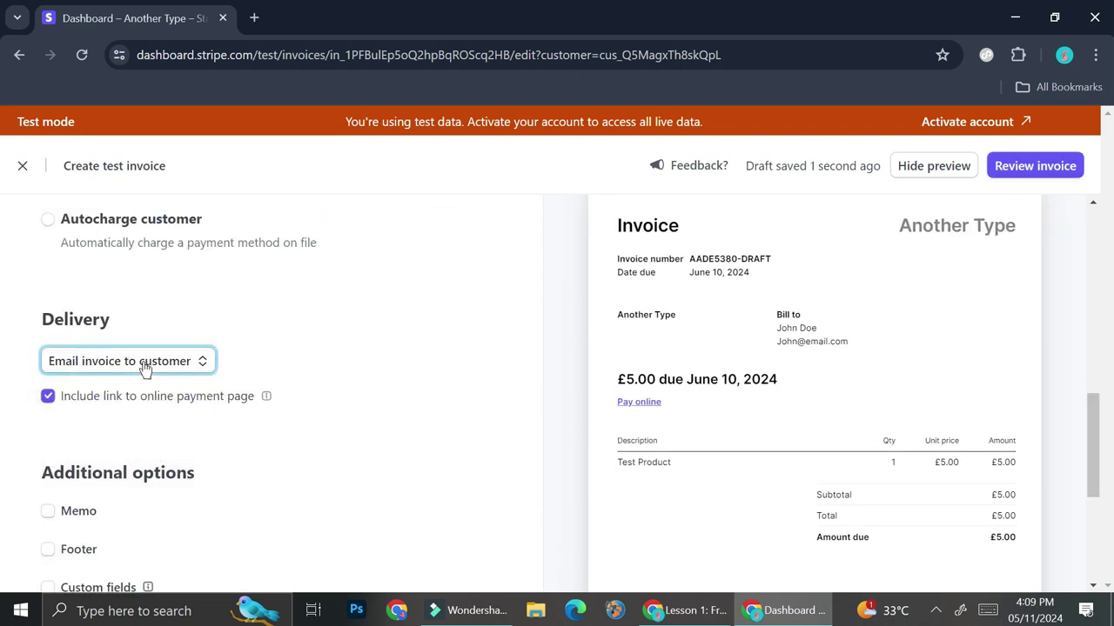
scroll(163, 300, "down", 1)
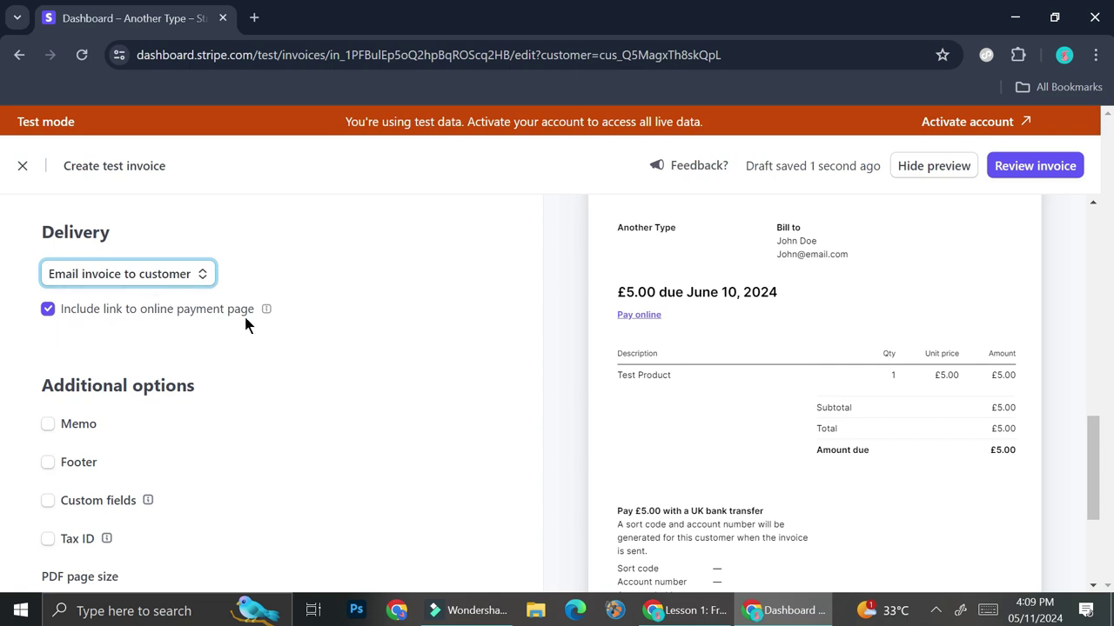
scroll(256, 331, "up", 1)
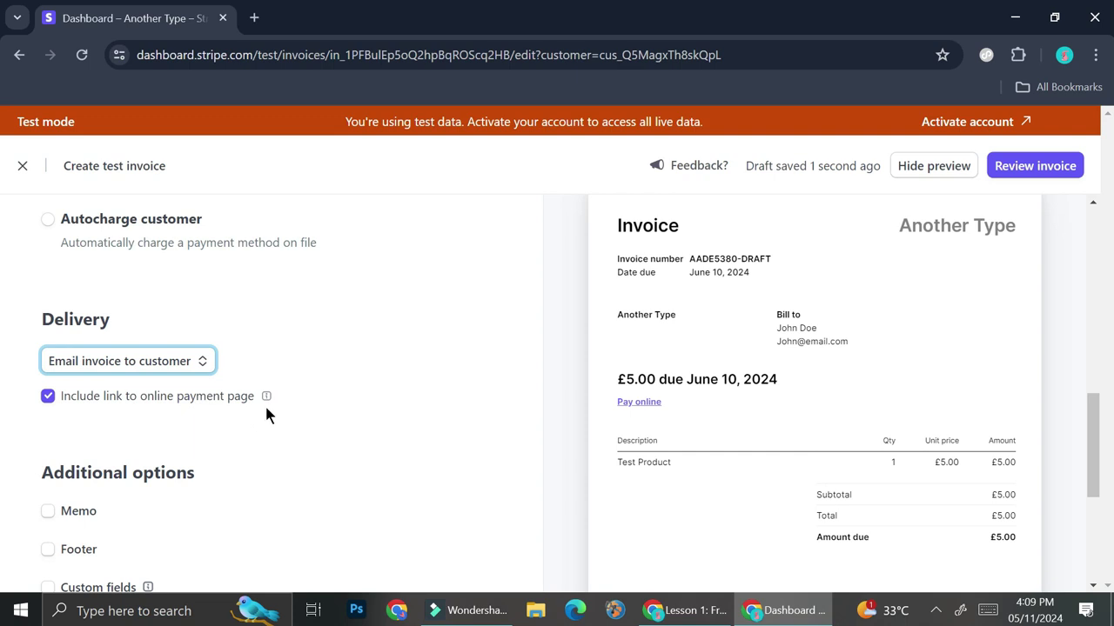
scroll(266, 415, "down", 2)
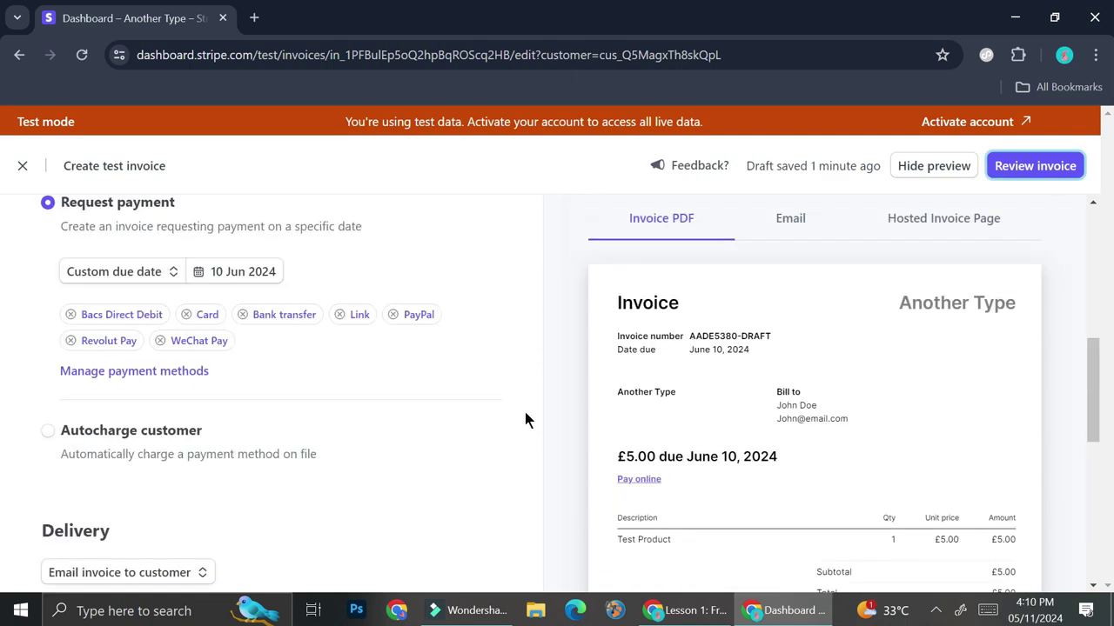